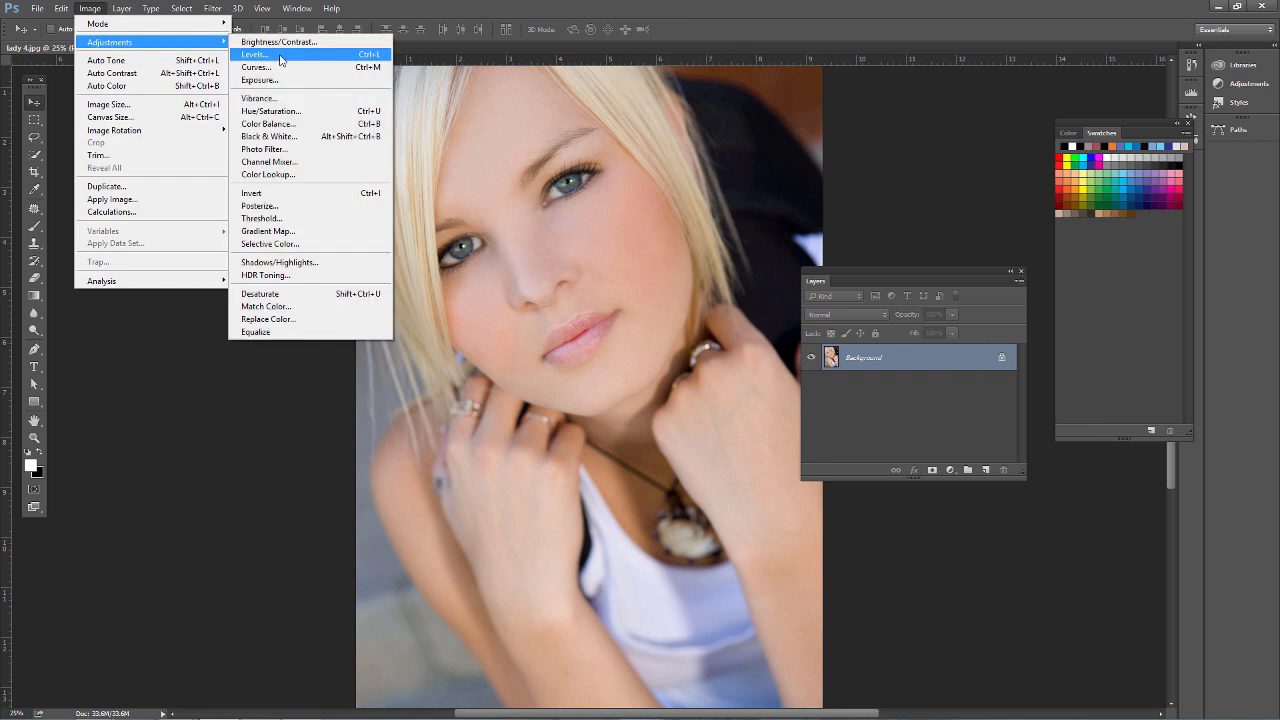
left_click(60, 200)
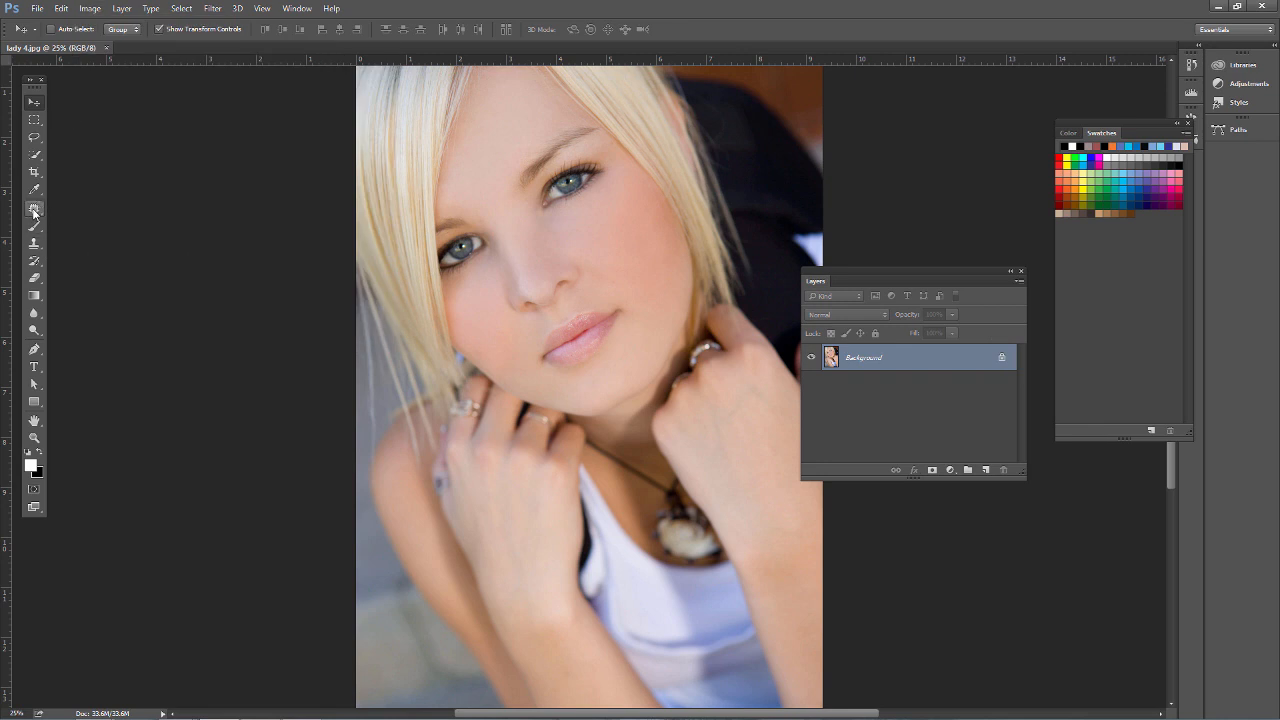
mouse_move(34, 212)
left_mouse_down()
mouse_move(56, 210)
mouse_move(67, 233)
left_mouse_up()
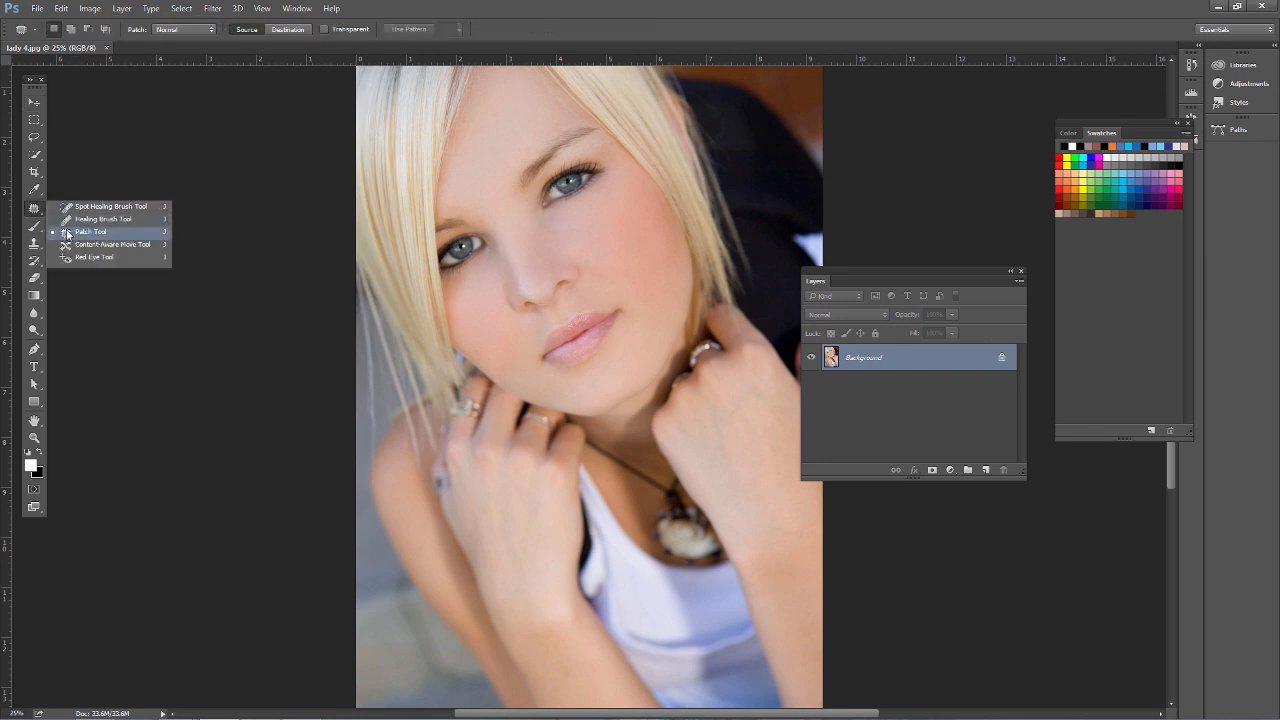
left_click(34, 229)
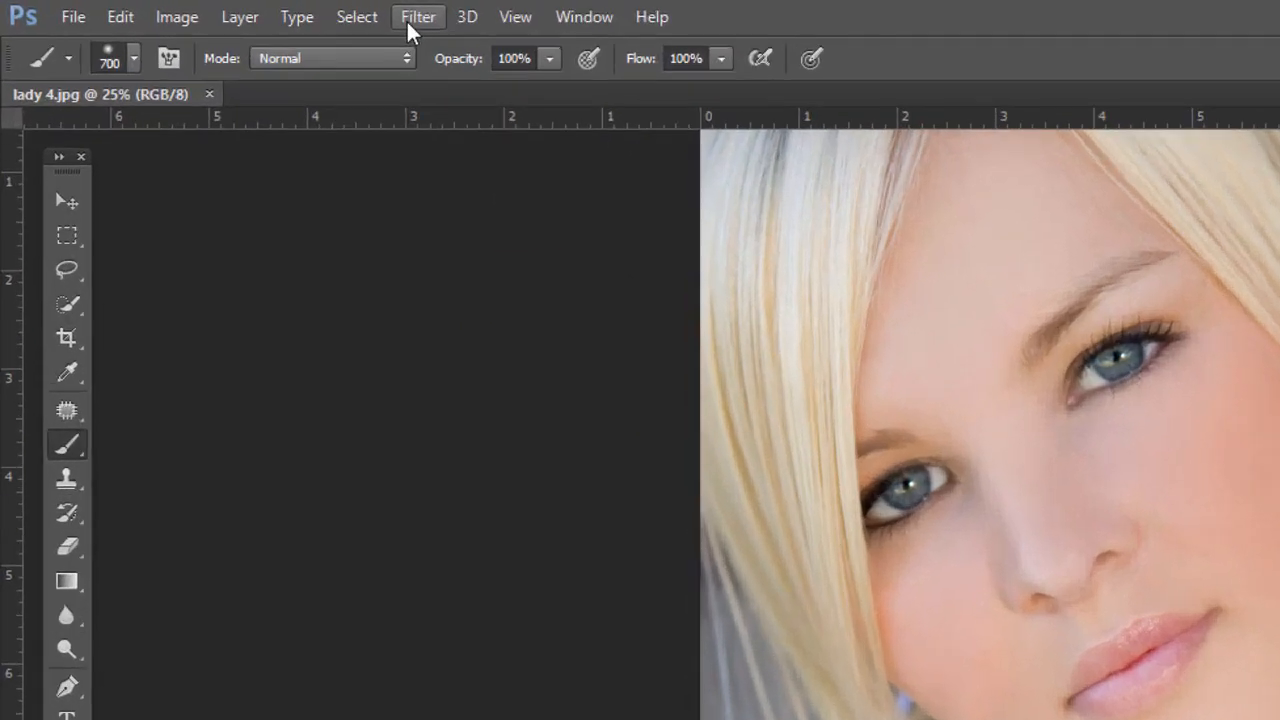
- Open the Camera Raw Filter for the portrait photo
left_click(253, 10)
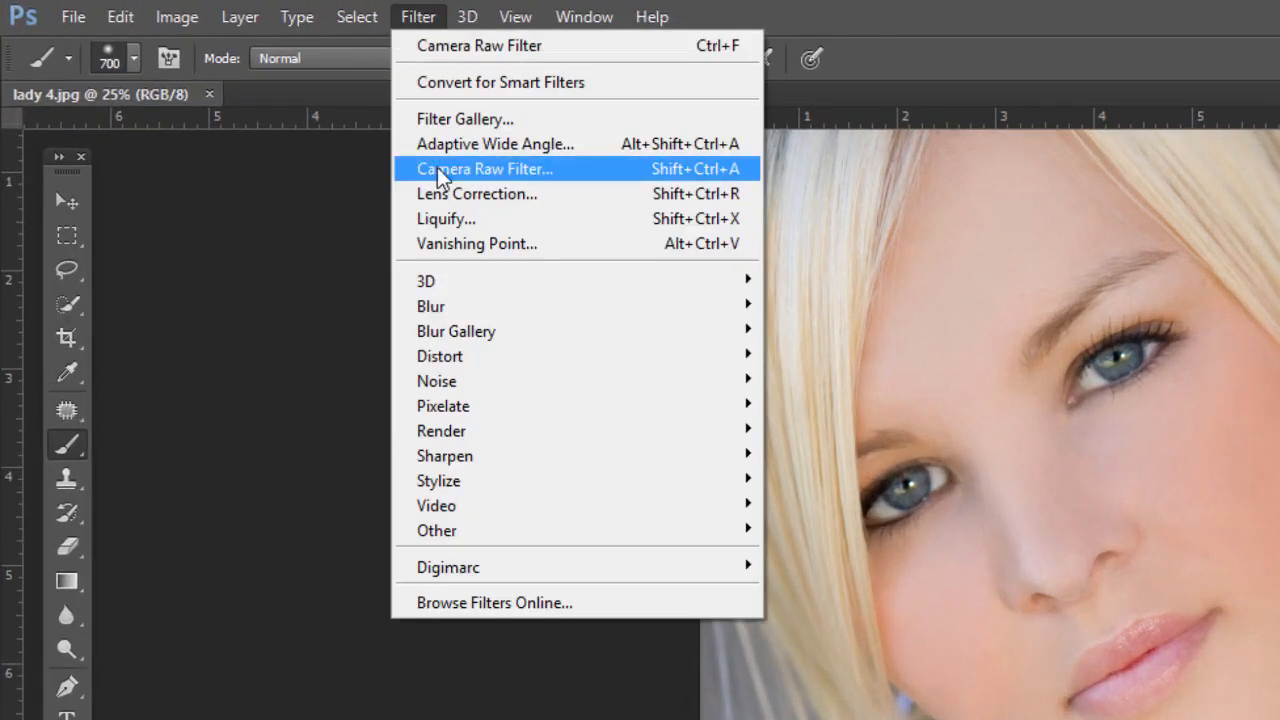
left_click(530, 172)
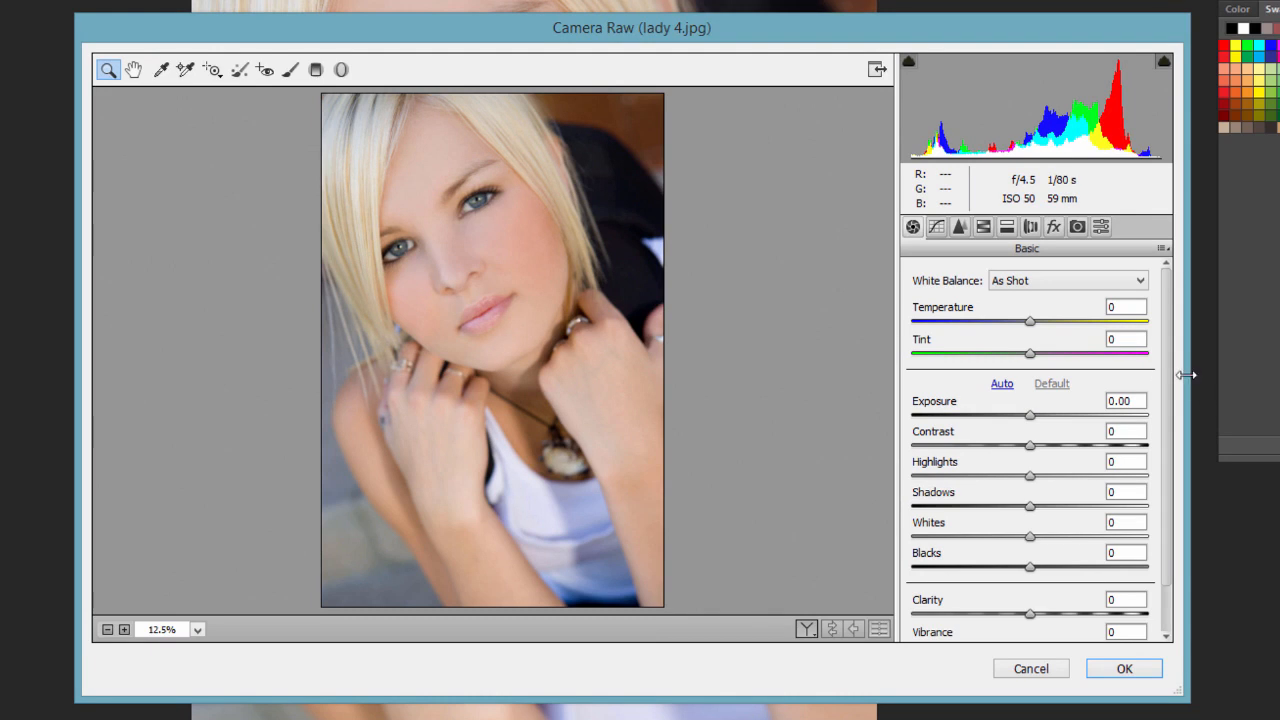
- Examine the full set of Basic adjustments, from White Balance down to Saturation
scroll(1158, 455, "down", 2)
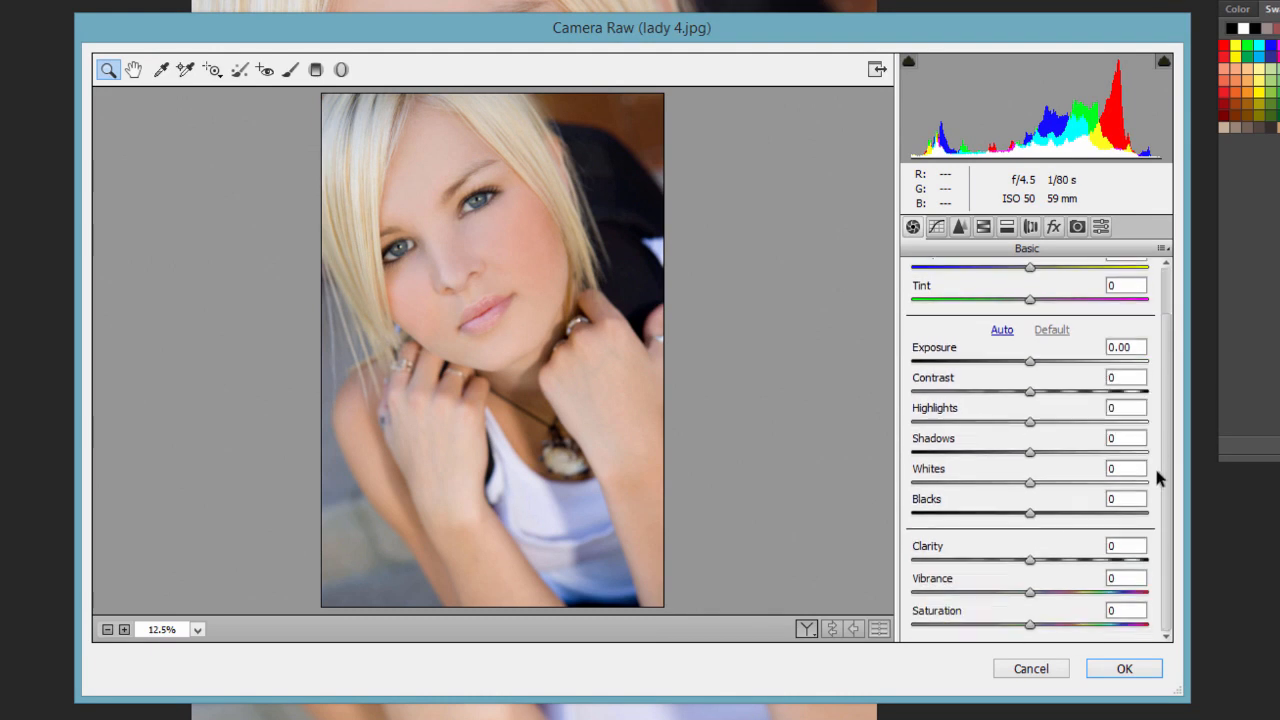
scroll(1169, 450, "up", 2)
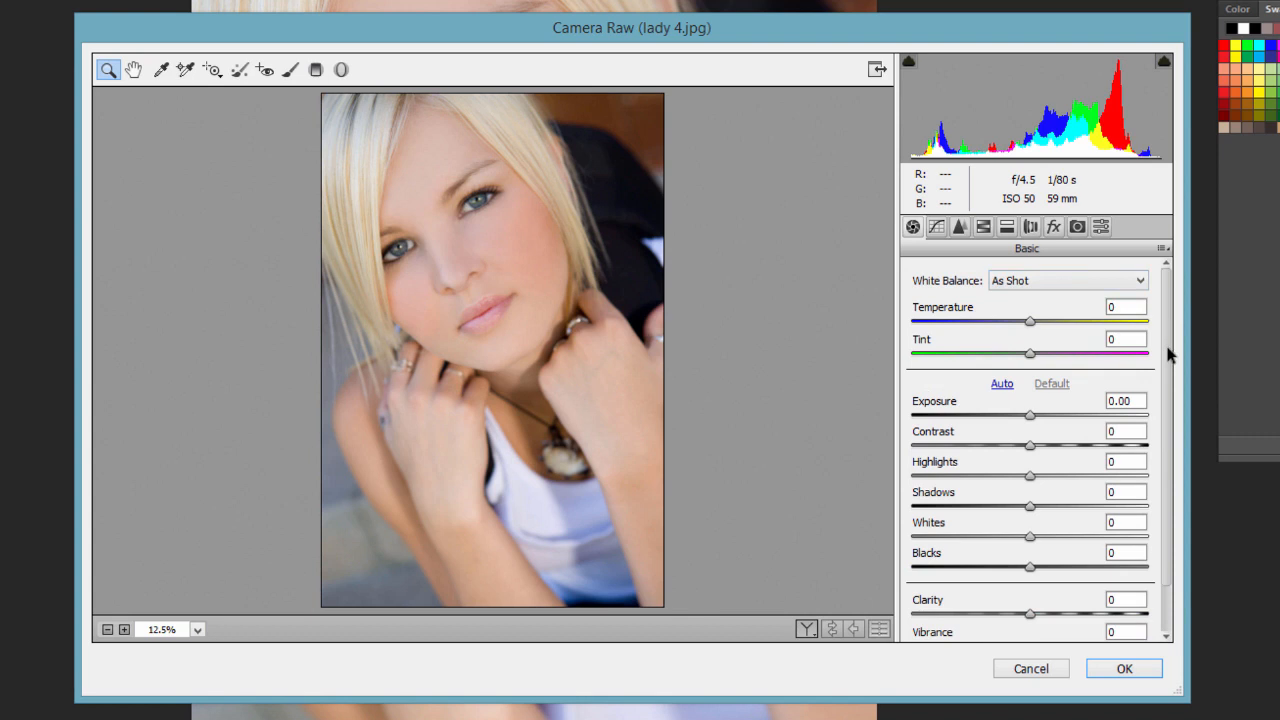
scroll(1162, 411, "down", 2)
scroll(1162, 411, "up", 2)
scroll(1166, 390, "down", 3)
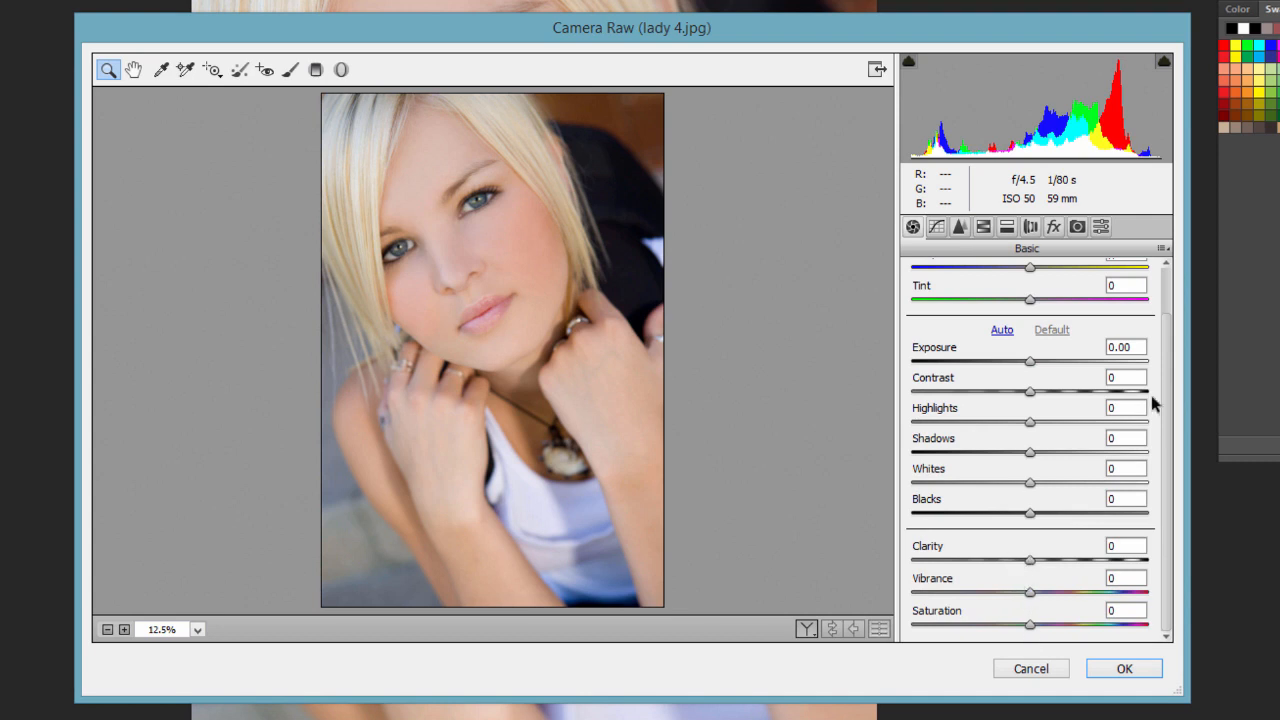
scroll(1168, 315, "up", 3)
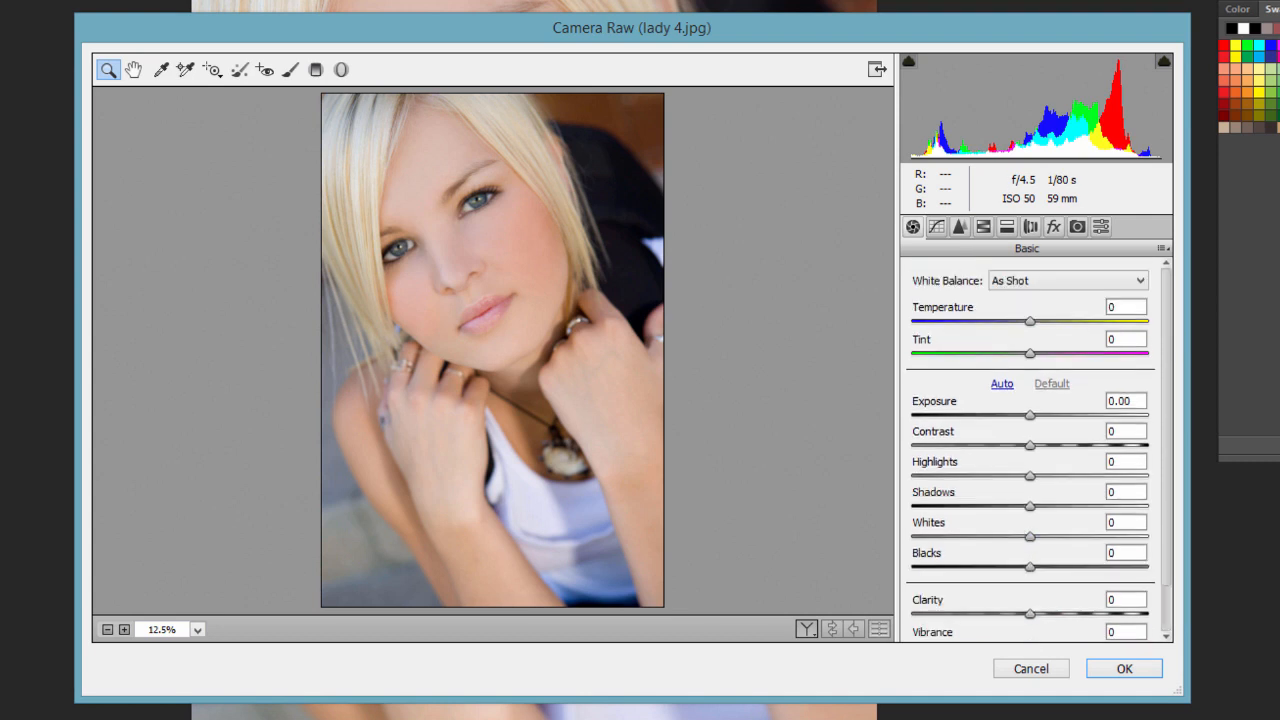
scroll(1170, 470, "down", 3)
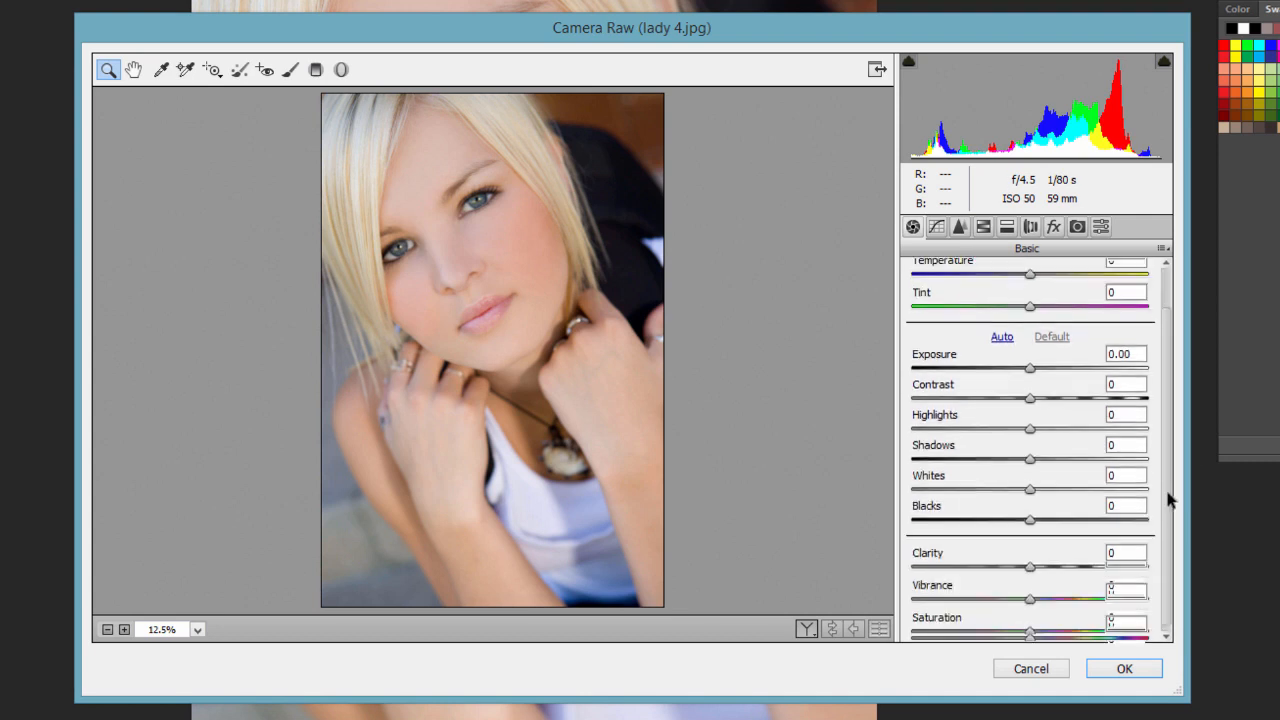
scroll(1166, 383, "up", 3)
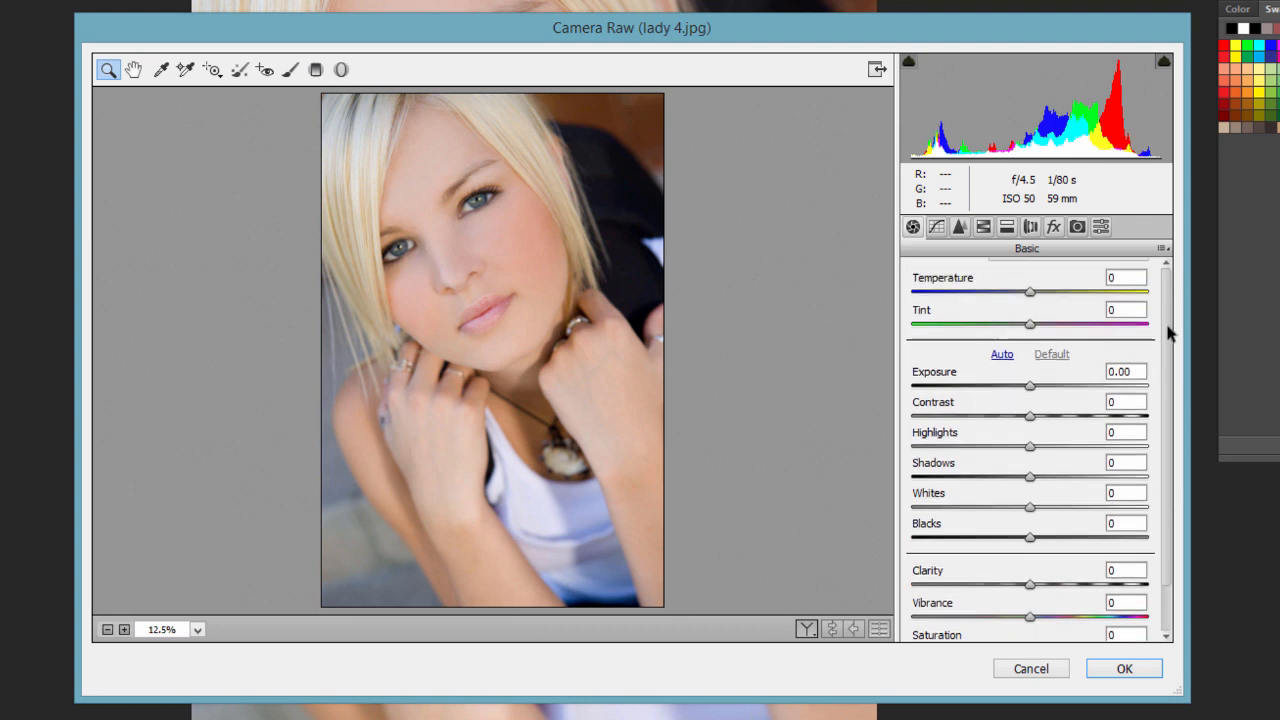
scroll(1170, 415, "down", 3)
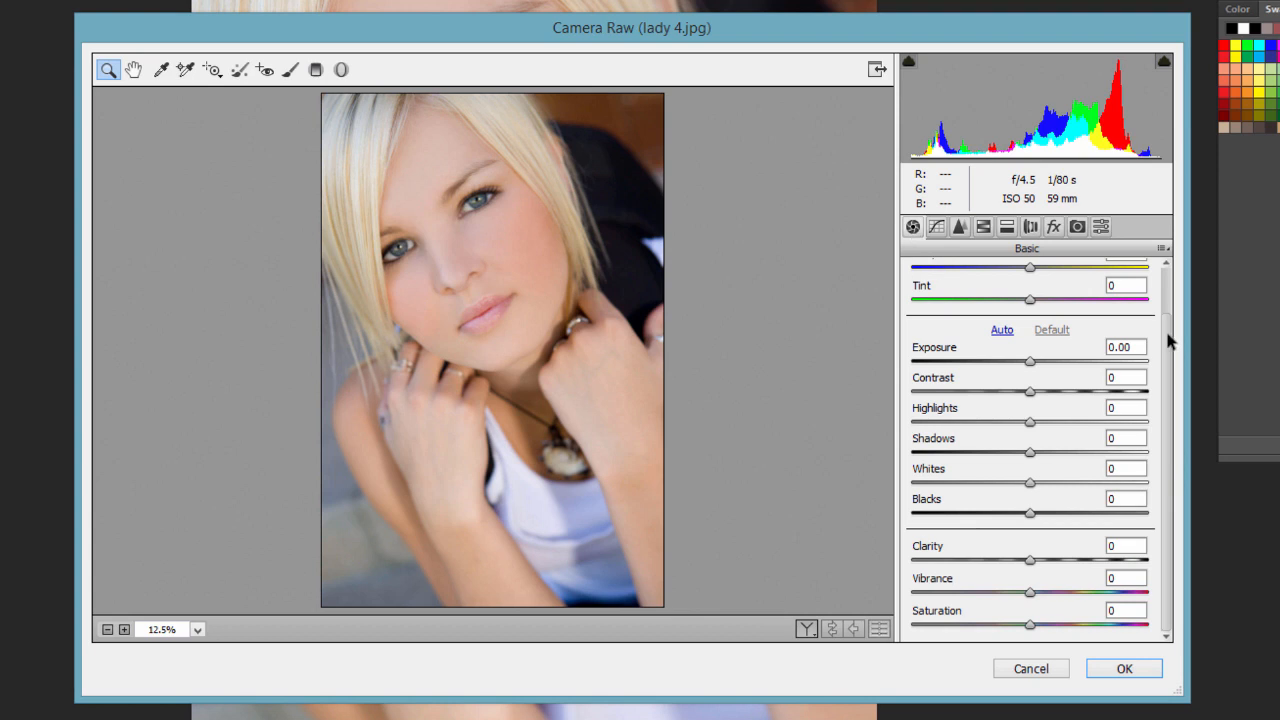
scroll(1166, 340, "up", 3)
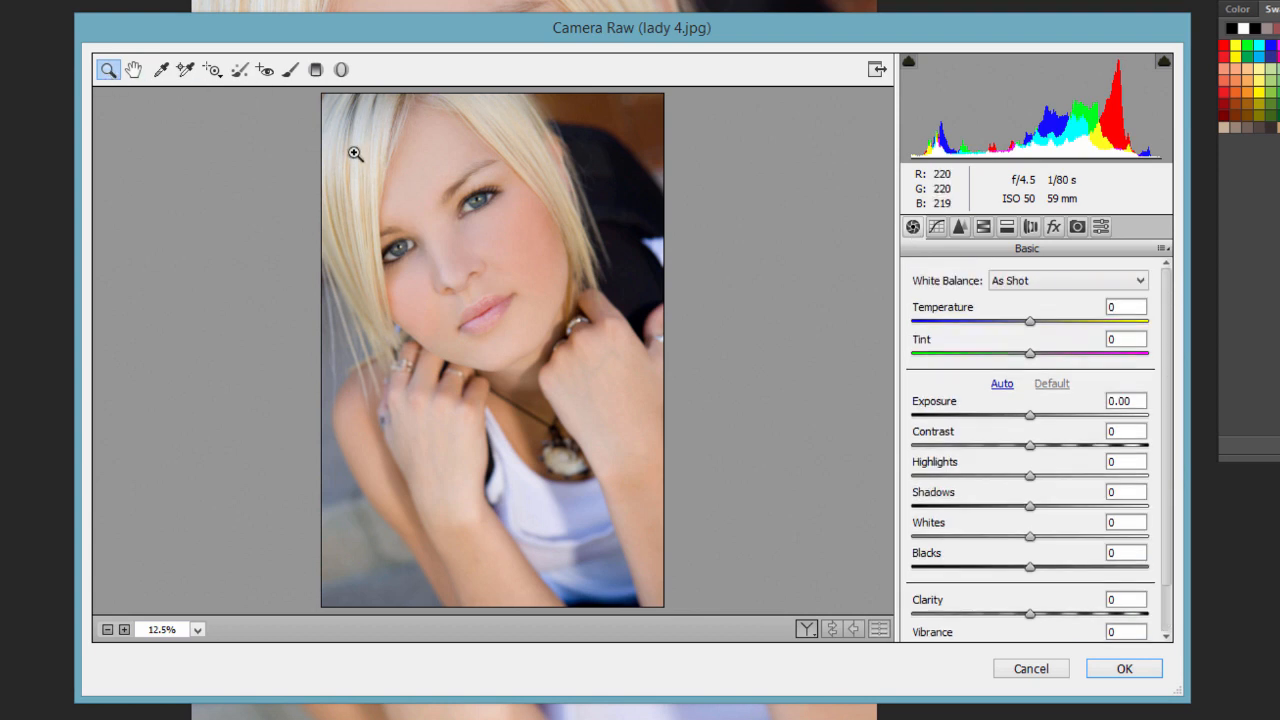
- Inspect the woman's face up close using the Zoom and Hand tools
left_click_drag(355, 152, 645, 375)
left_click(134, 70)
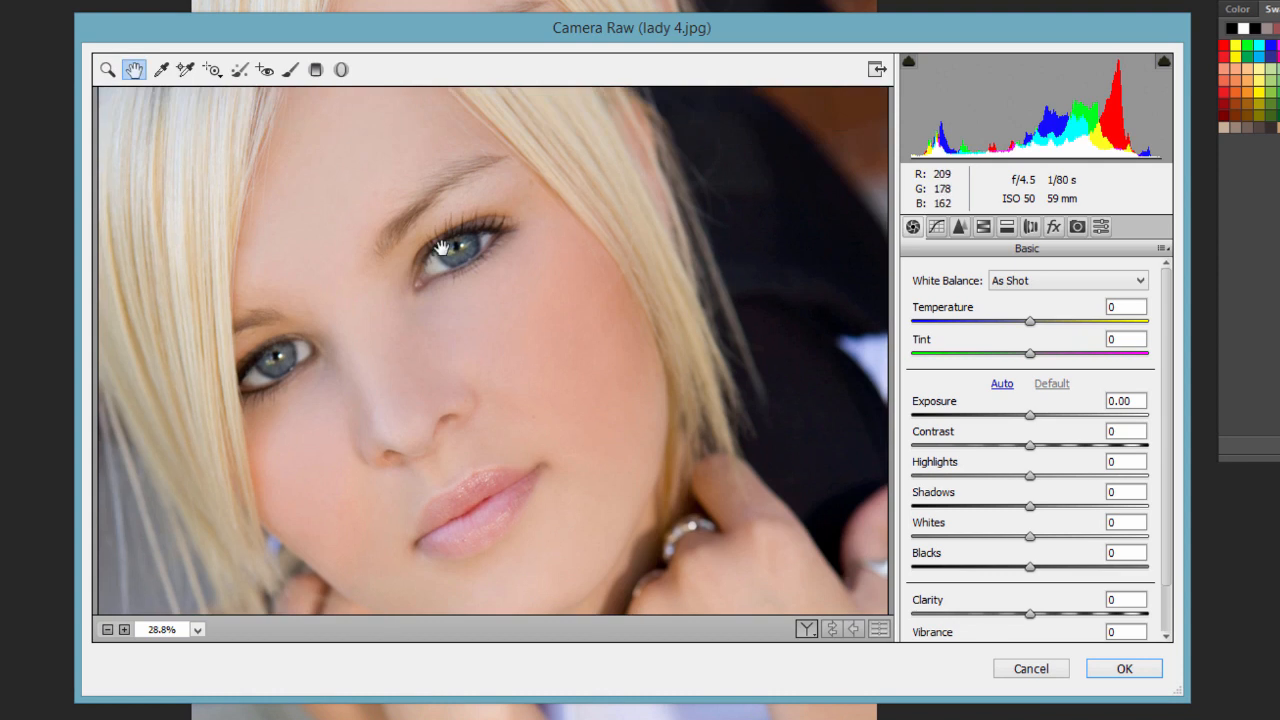
left_click_drag(423, 294, 451, 337)
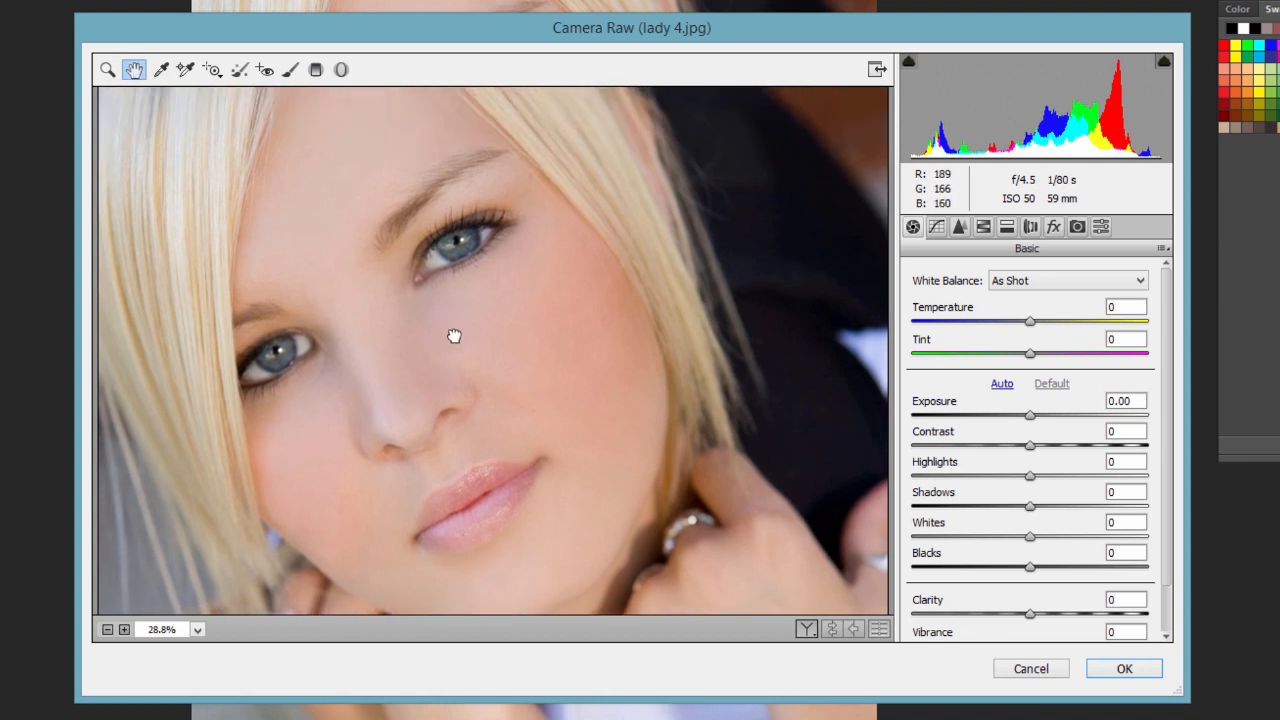
- Try the White Balance tool on the white top, the bright patch beside the shoulder and the ring near the cheek
left_click(162, 70)
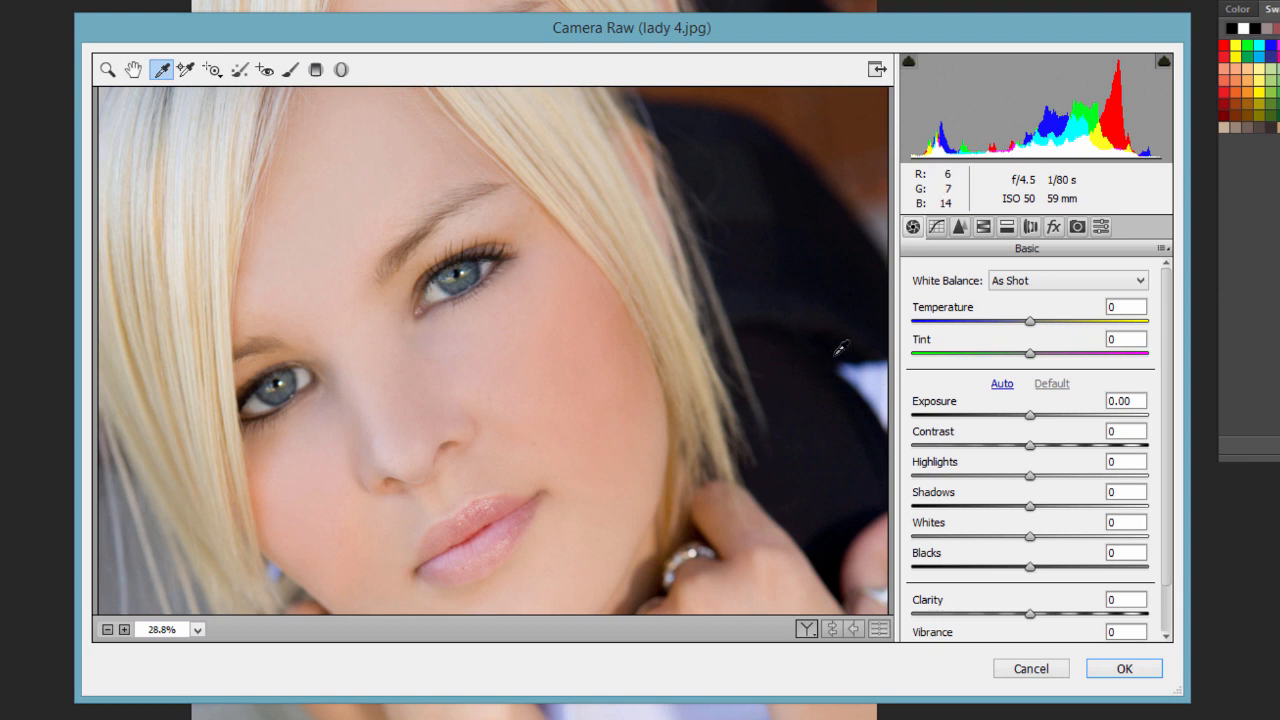
key("ctrl+0")
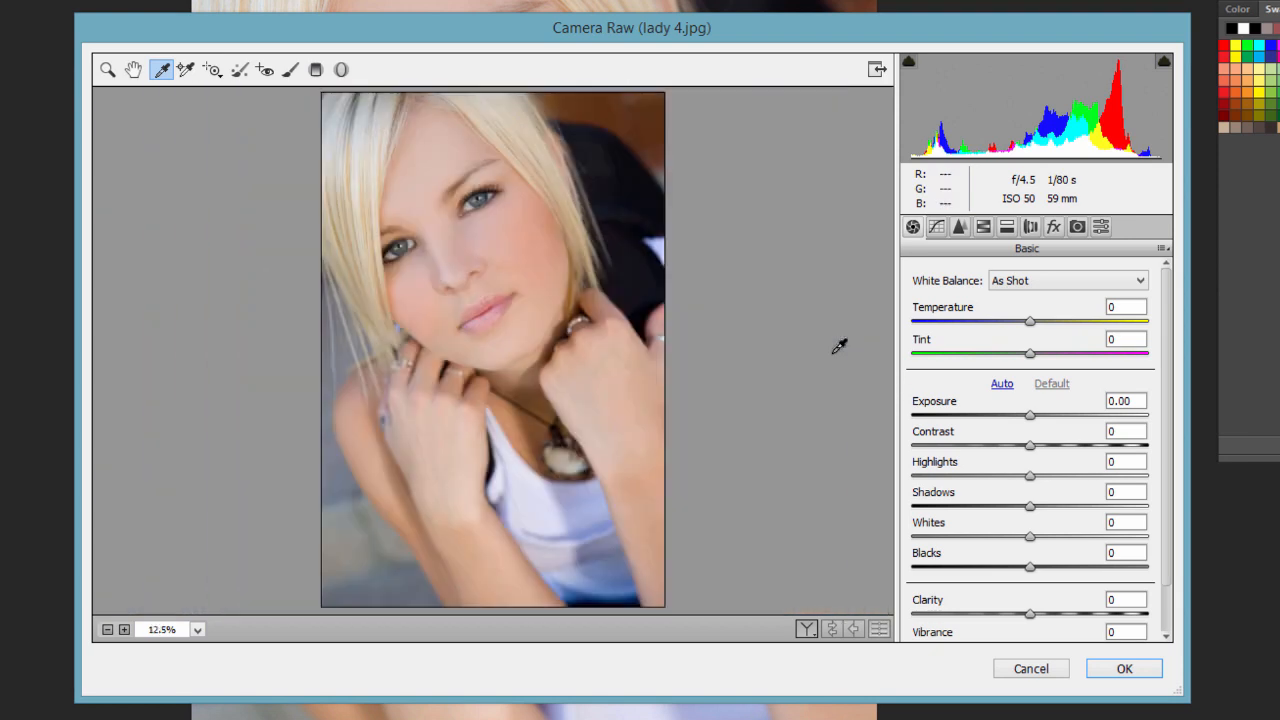
left_click(578, 496)
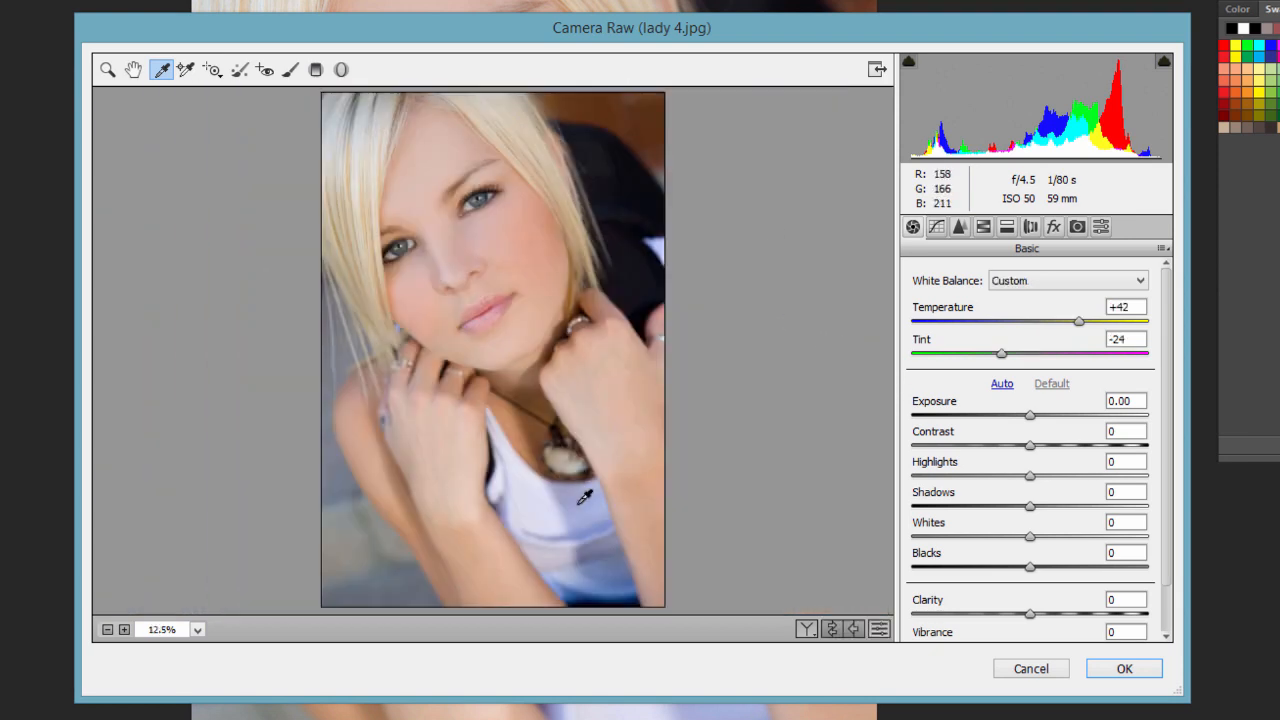
left_click(658, 243)
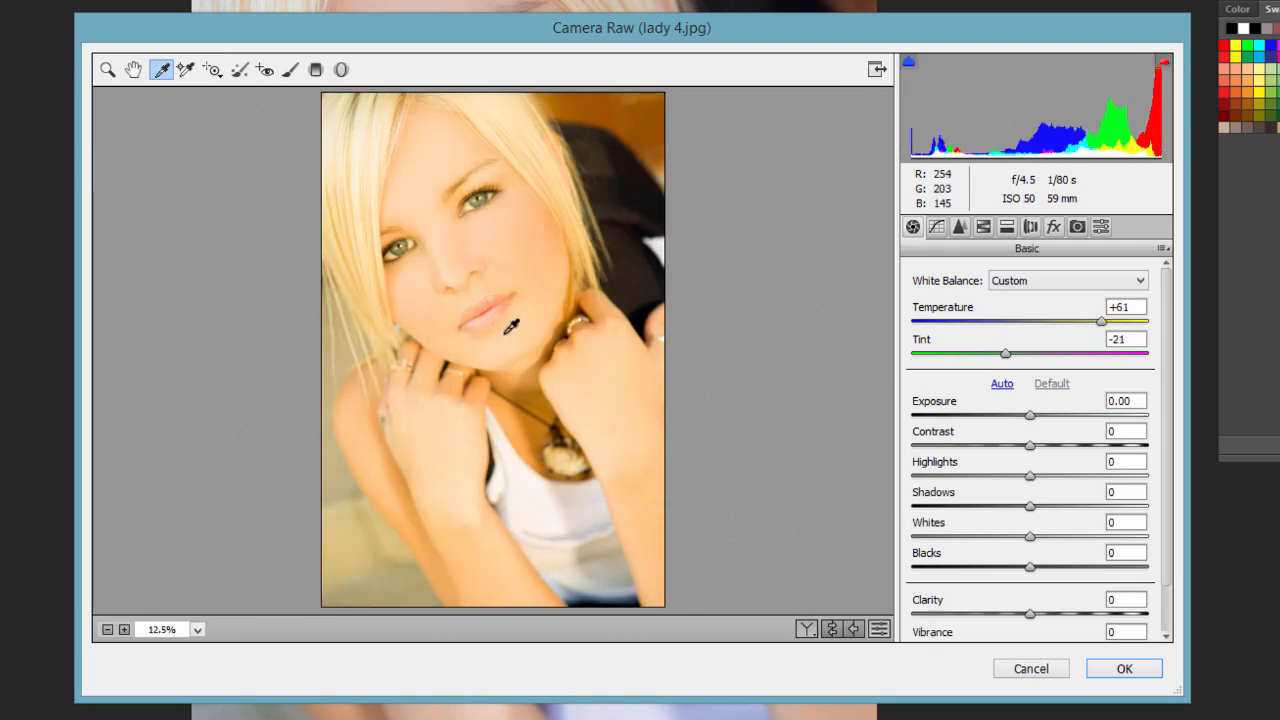
left_click(403, 361)
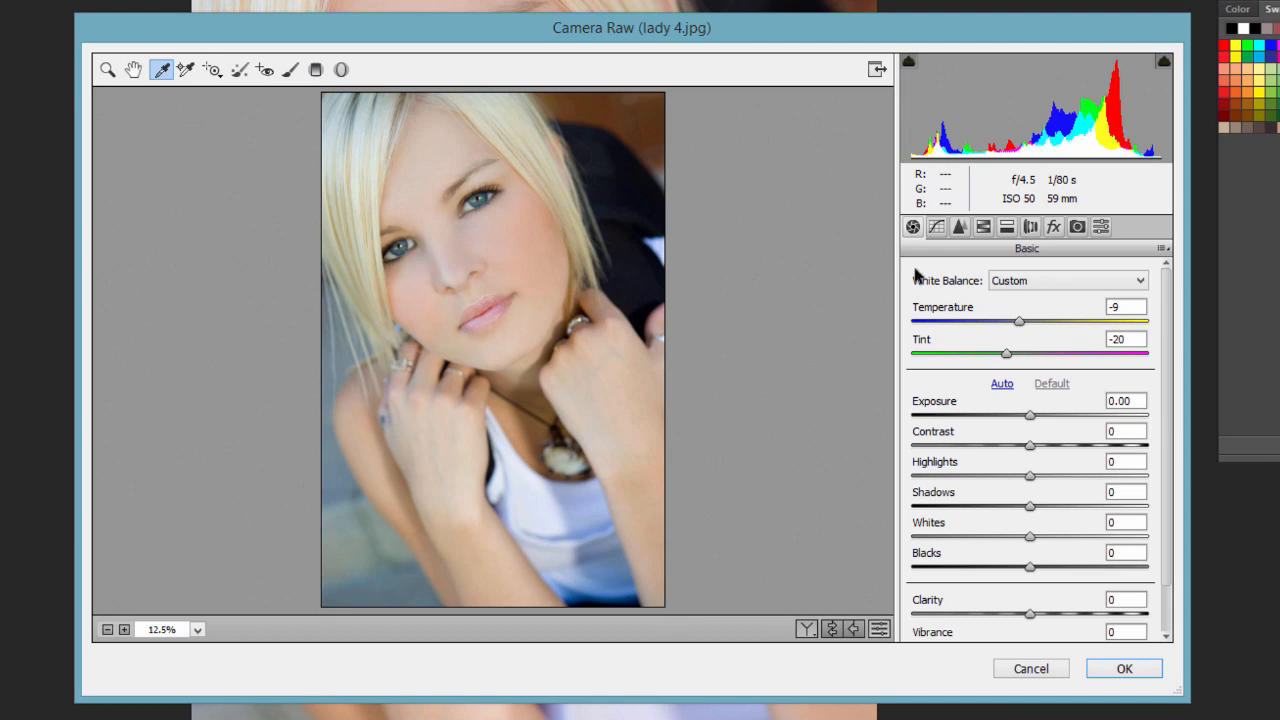
- Reset the white balance to As Shot, try the Auto preset, and return to As Shot
left_click(1087, 283)
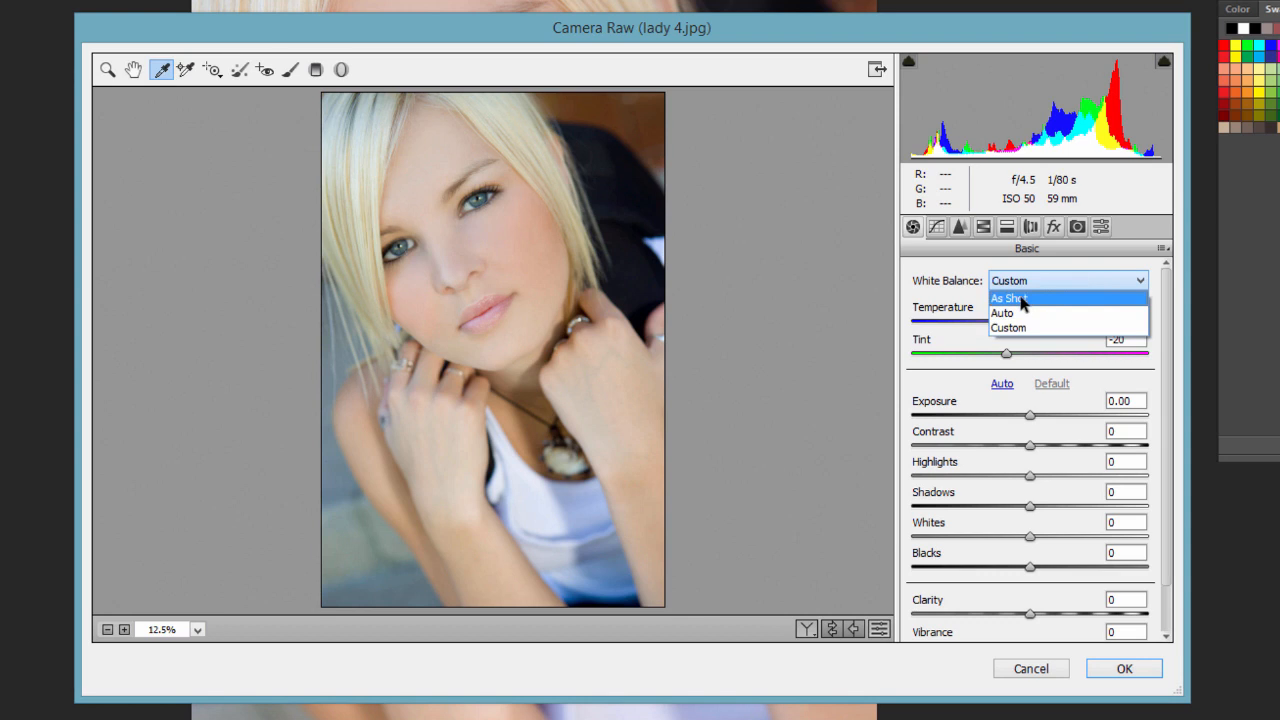
left_click(1020, 299)
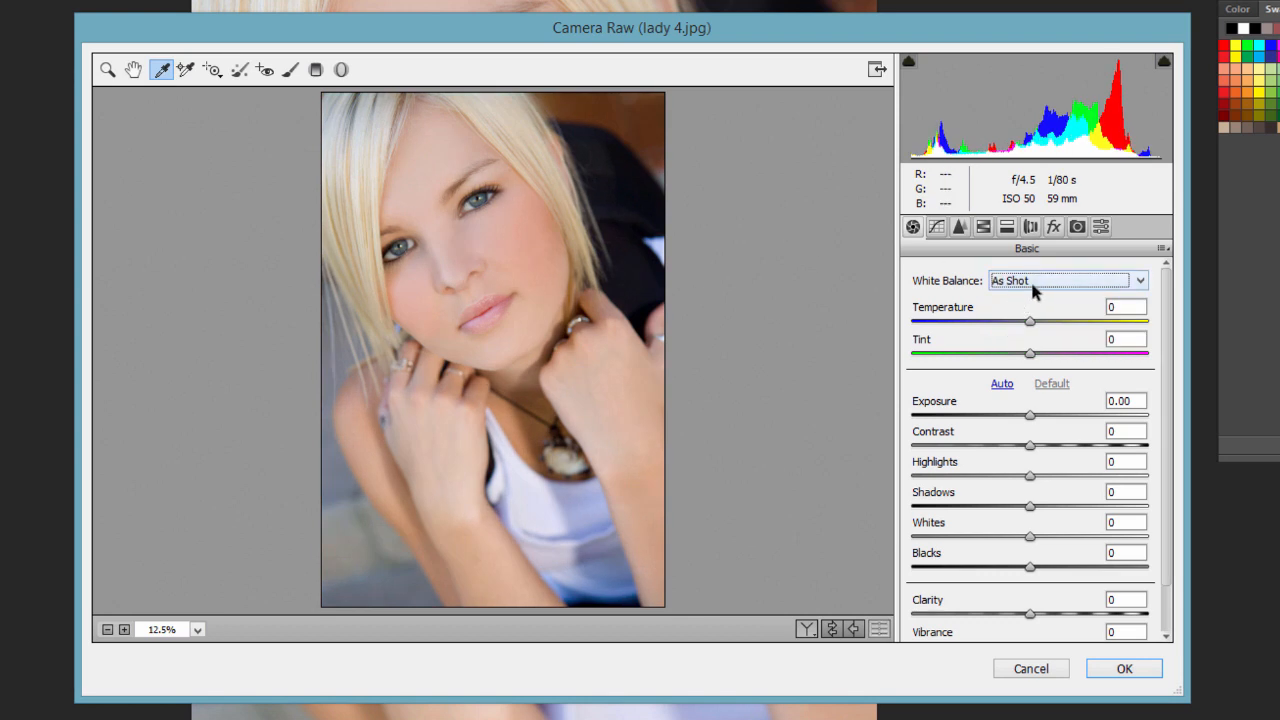
left_click(1033, 283)
left_click(1020, 306)
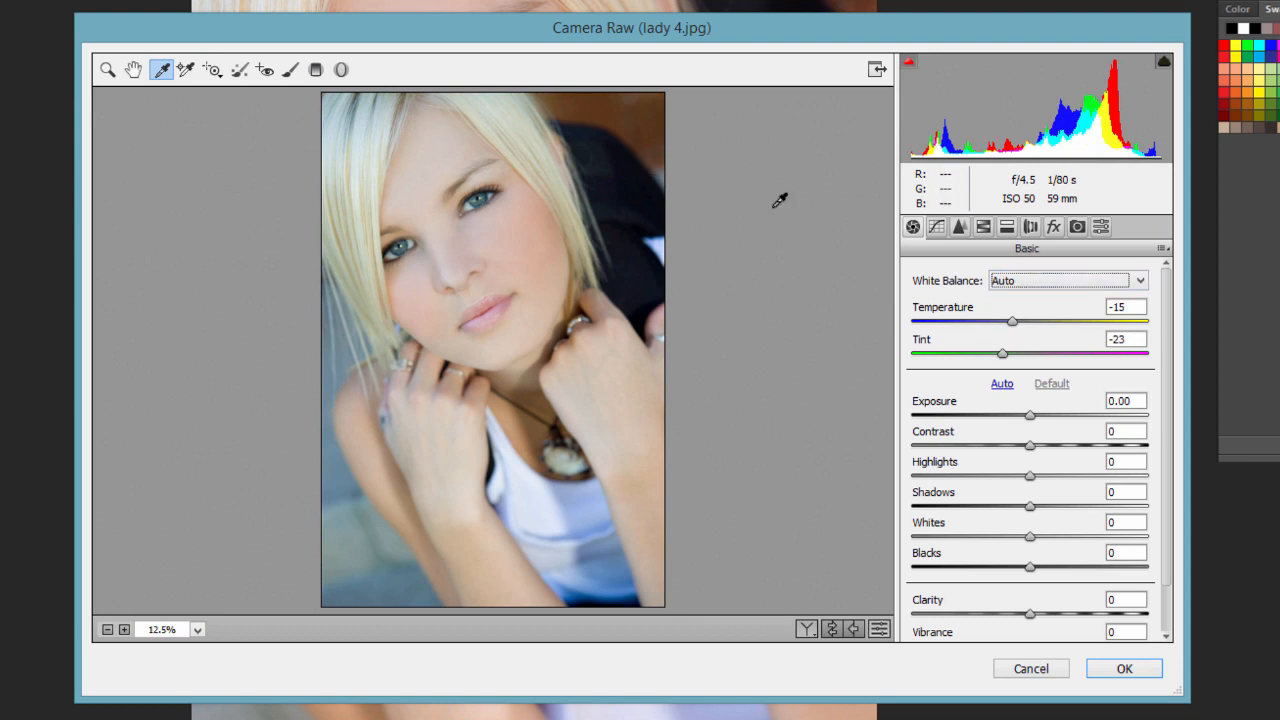
left_click(1094, 285)
left_click(1090, 289)
left_click(1070, 286)
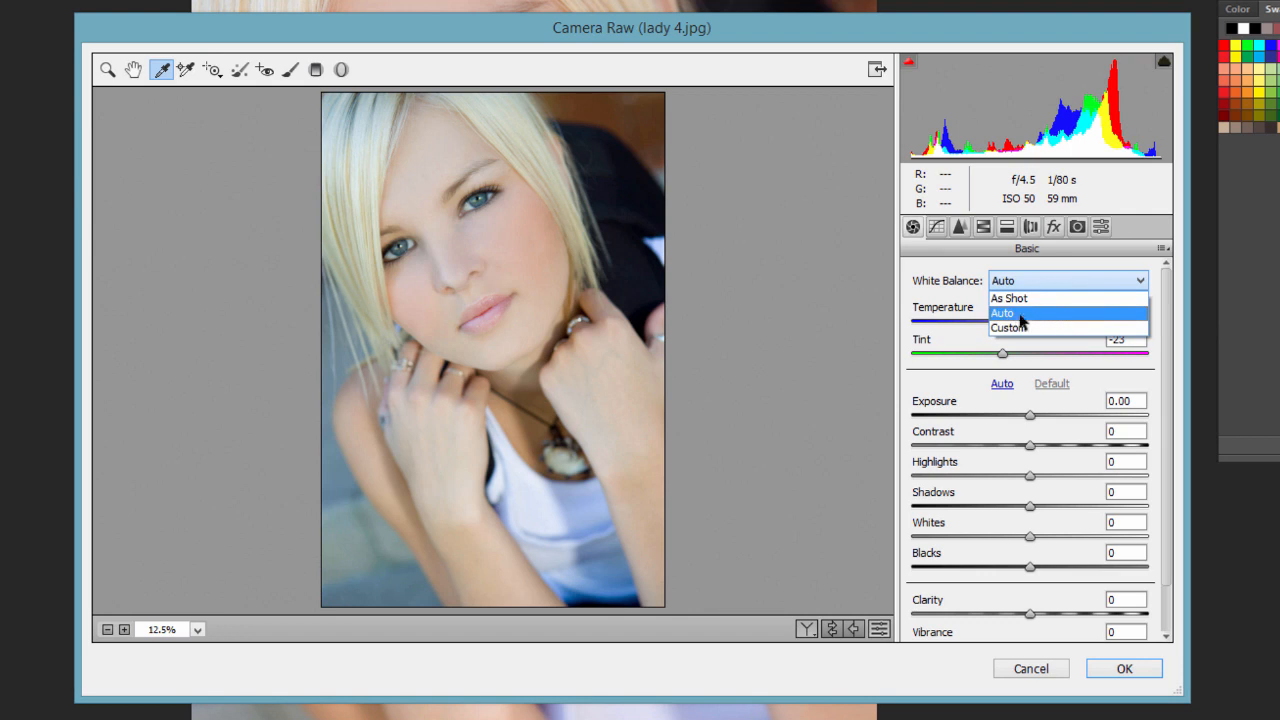
left_click(1037, 302)
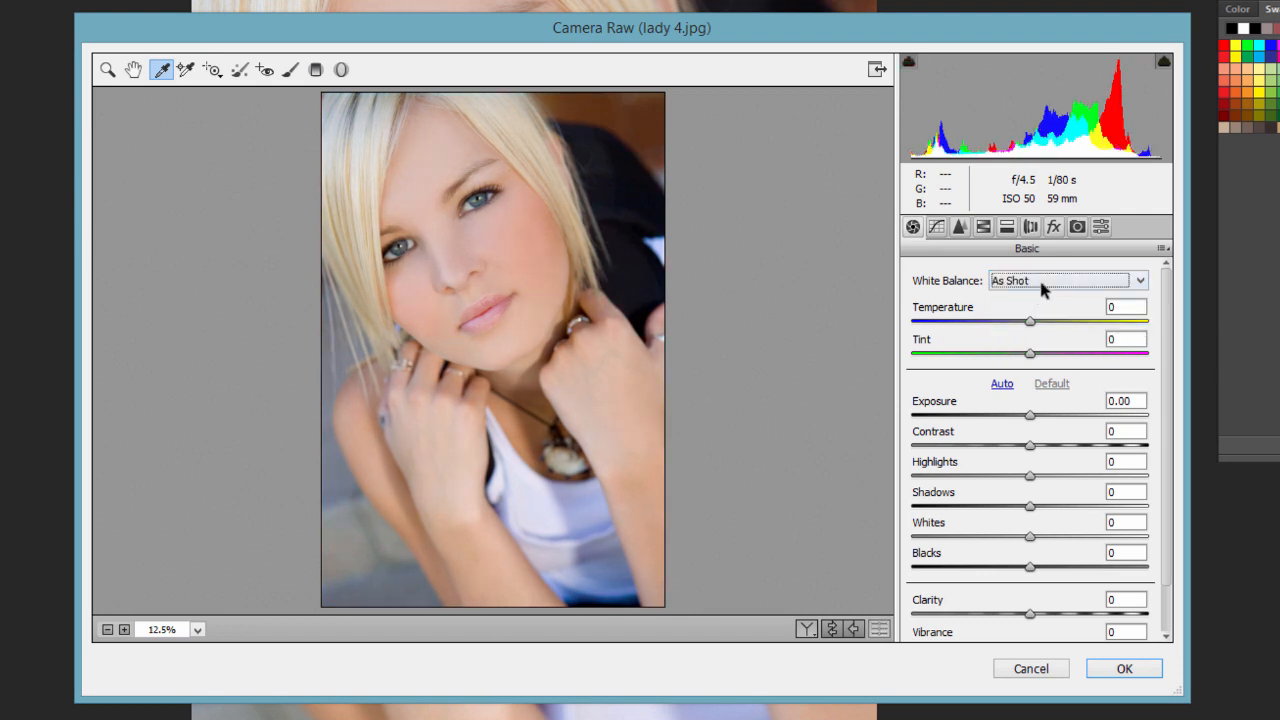
- Compare the Custom and Auto white balance settings on the photo, ending on As Shot
left_click(1040, 284)
left_click(1013, 324)
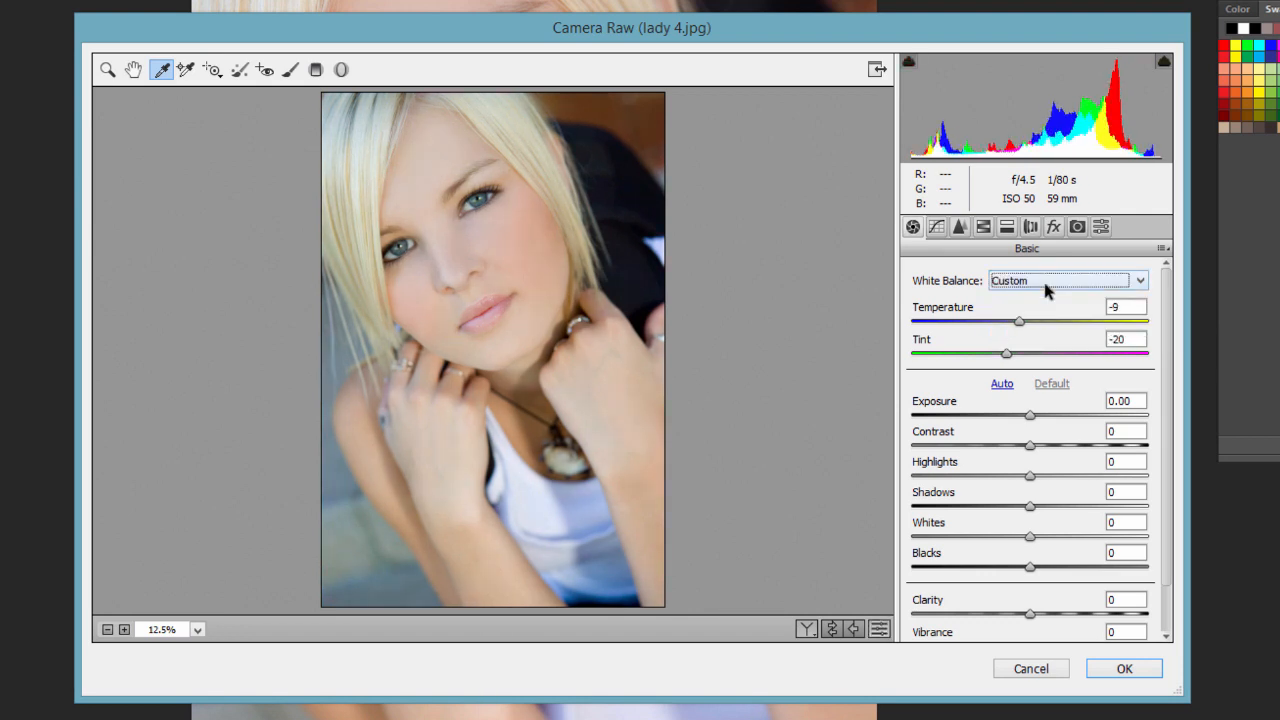
left_click(1045, 289)
left_click(1018, 314)
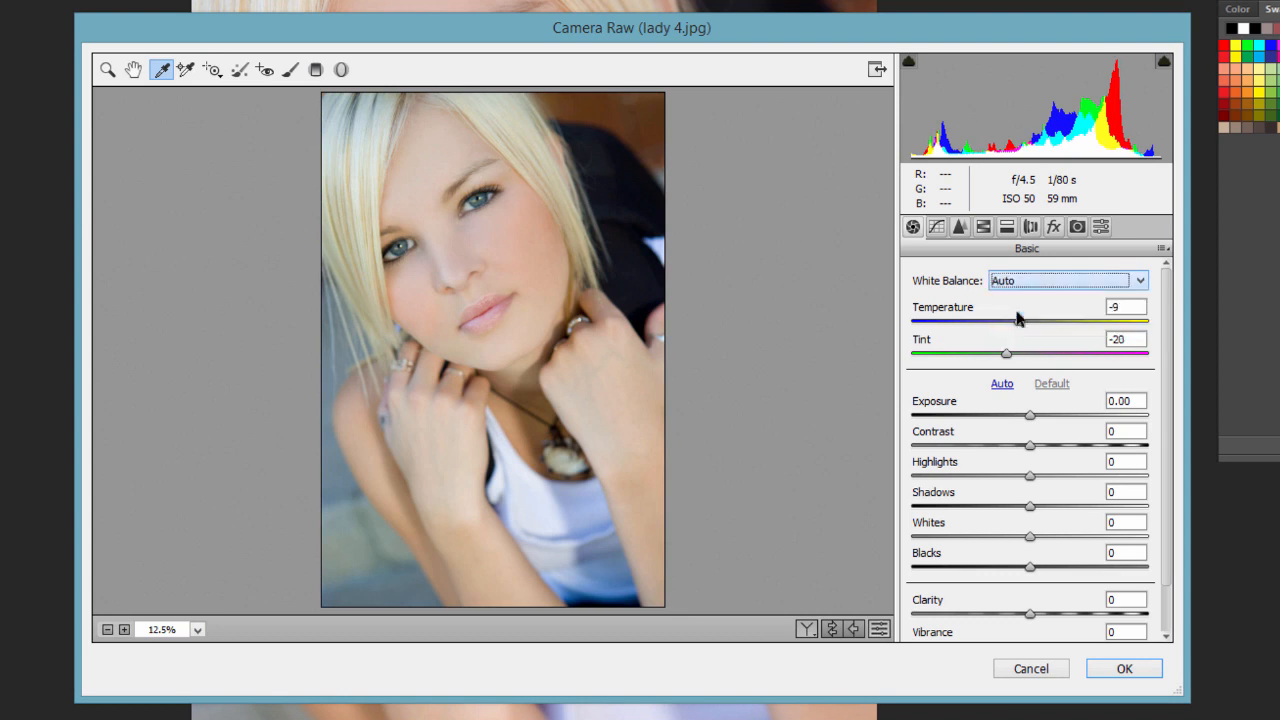
left_click(1100, 280)
left_click(1050, 312)
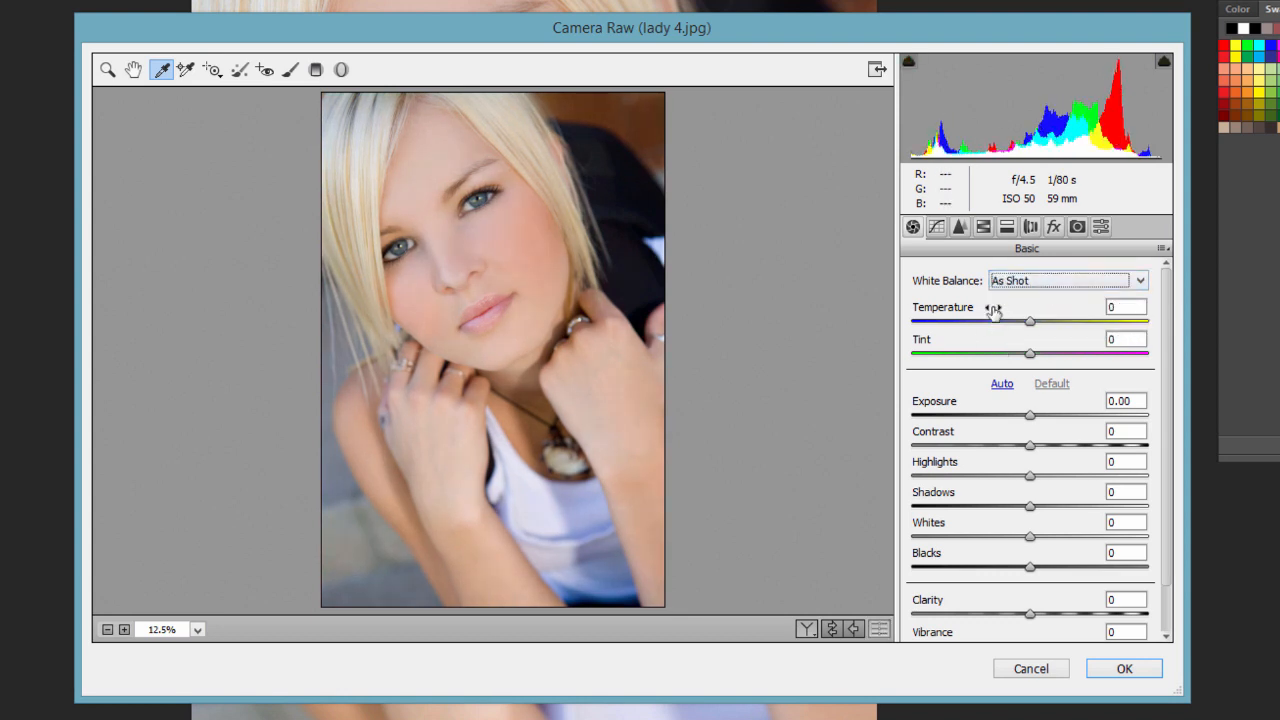
- Try a cooler Temperature of -33, return it to 0, and set the Tint to +1
left_click(1030, 322)
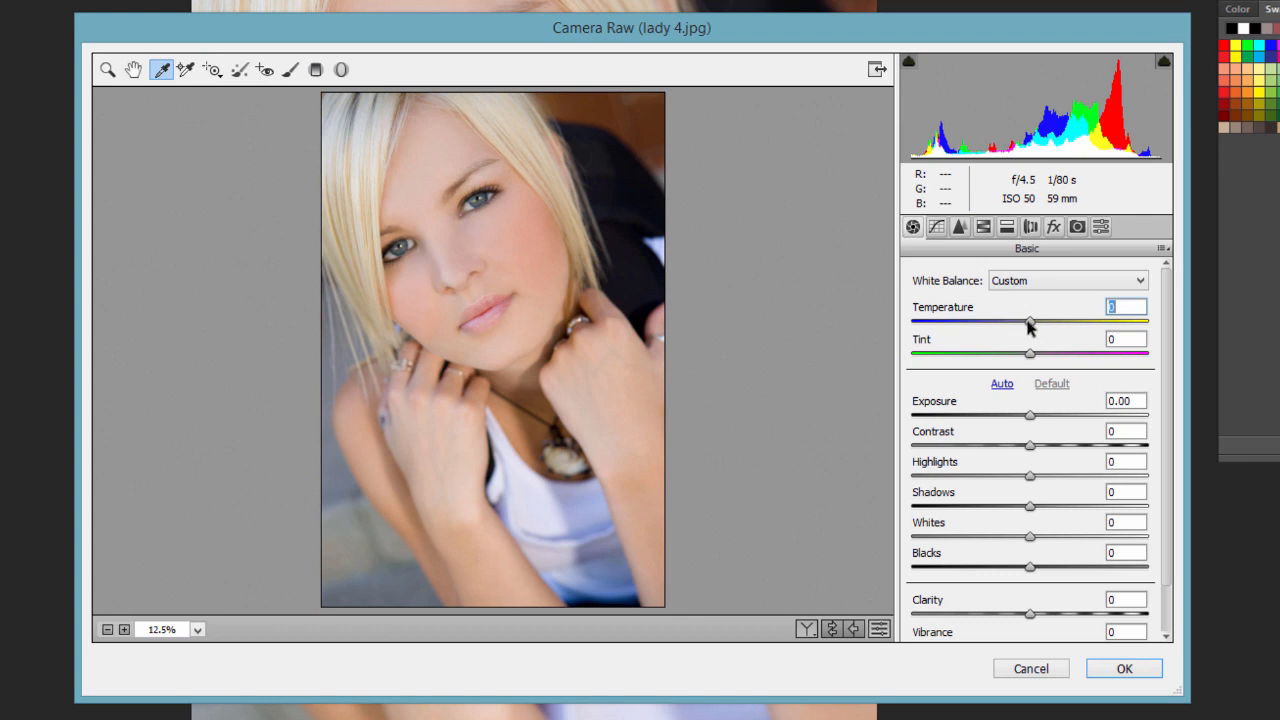
mouse_move(1033, 330)
left_mouse_down()
mouse_move(1053, 330)
mouse_move(1004, 330)
mouse_move(1030, 331)
left_mouse_up()
left_click_drag(1029, 328, 992, 328)
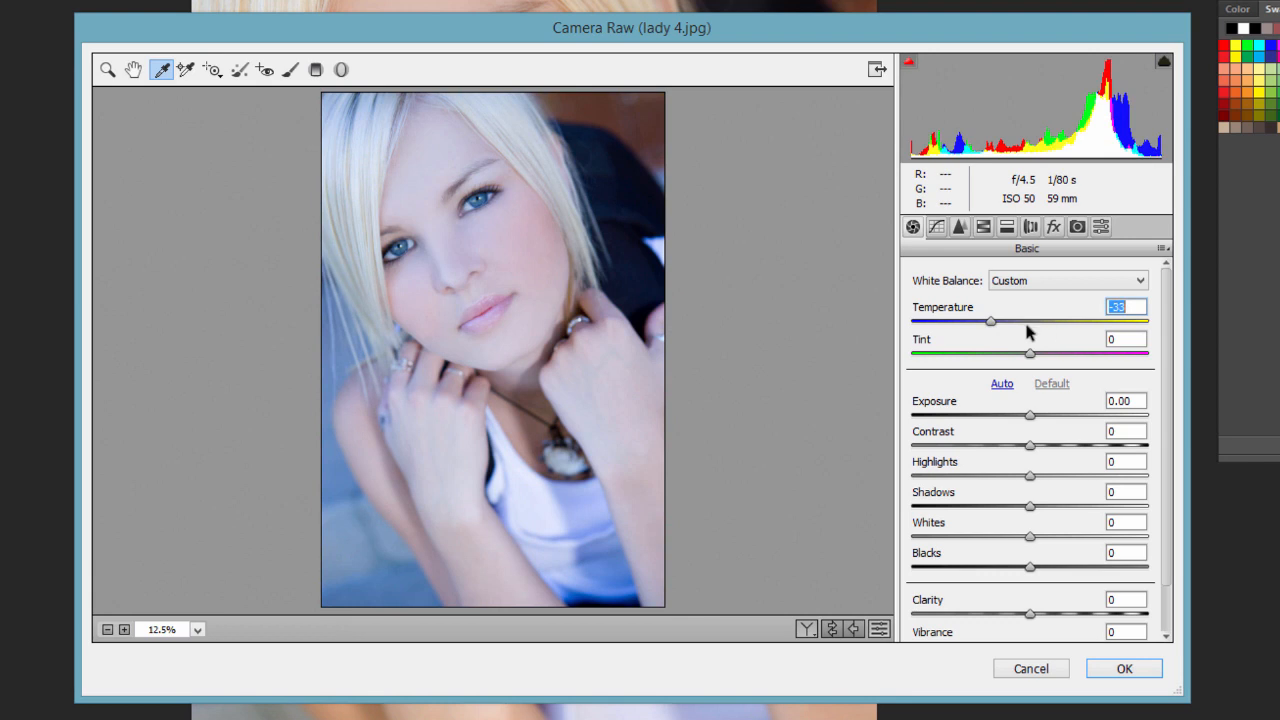
left_click_drag(995, 330, 1032, 360)
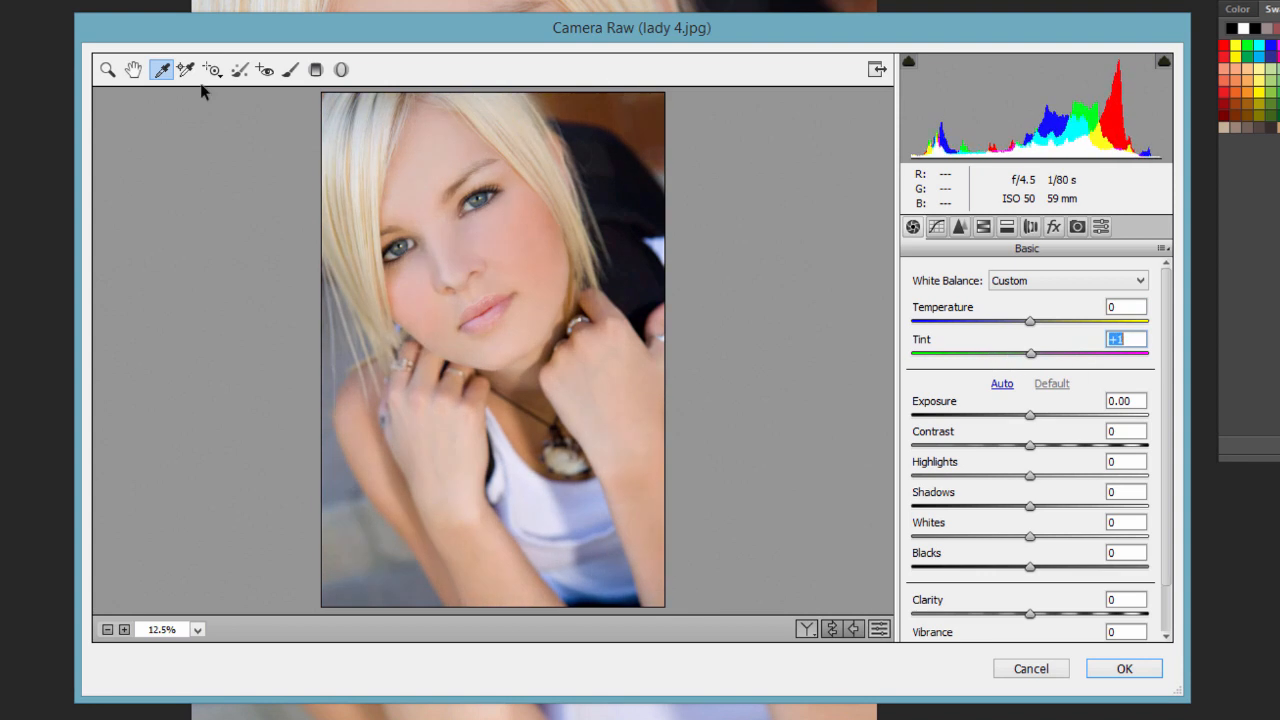
- Place nine color samplers across the forehead, the eye, the hair on both sides, the dark background and both hands
left_click(187, 72)
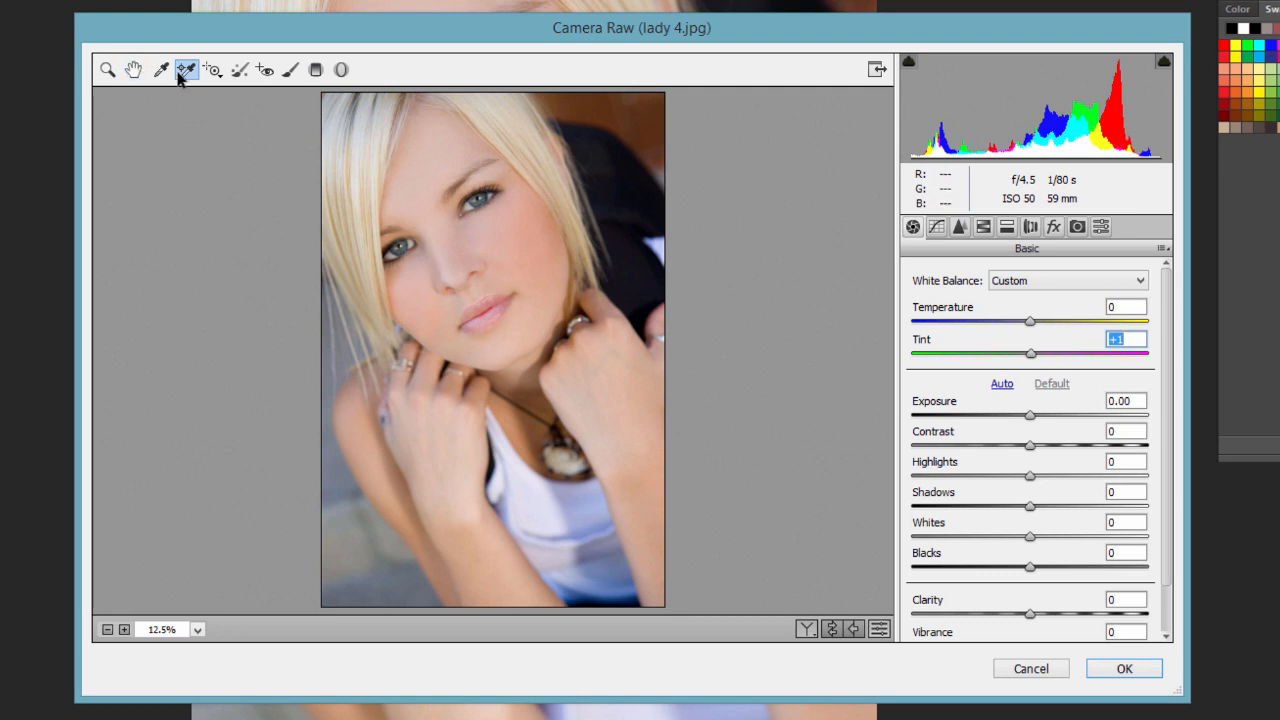
left_click(414, 138)
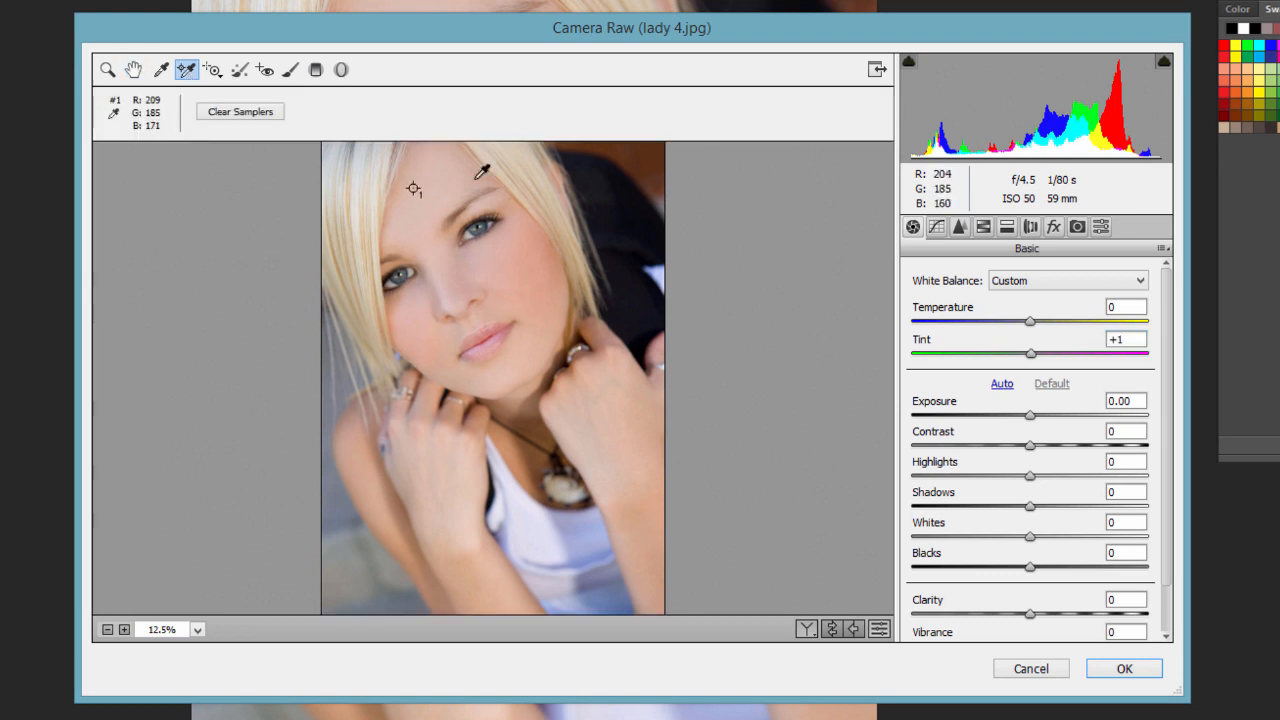
left_click(476, 186)
left_click(389, 281)
left_click(385, 362)
left_click(566, 244)
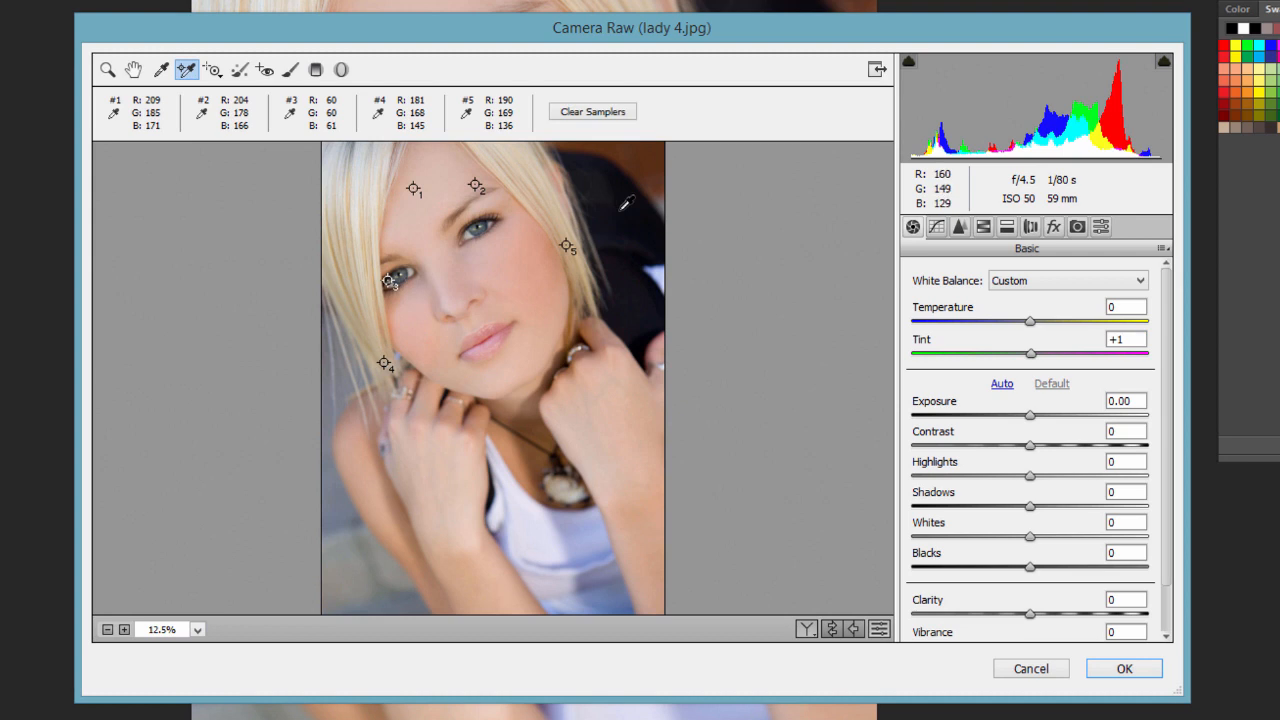
left_click(625, 208)
left_click(609, 315)
left_click(571, 402)
left_click(426, 454)
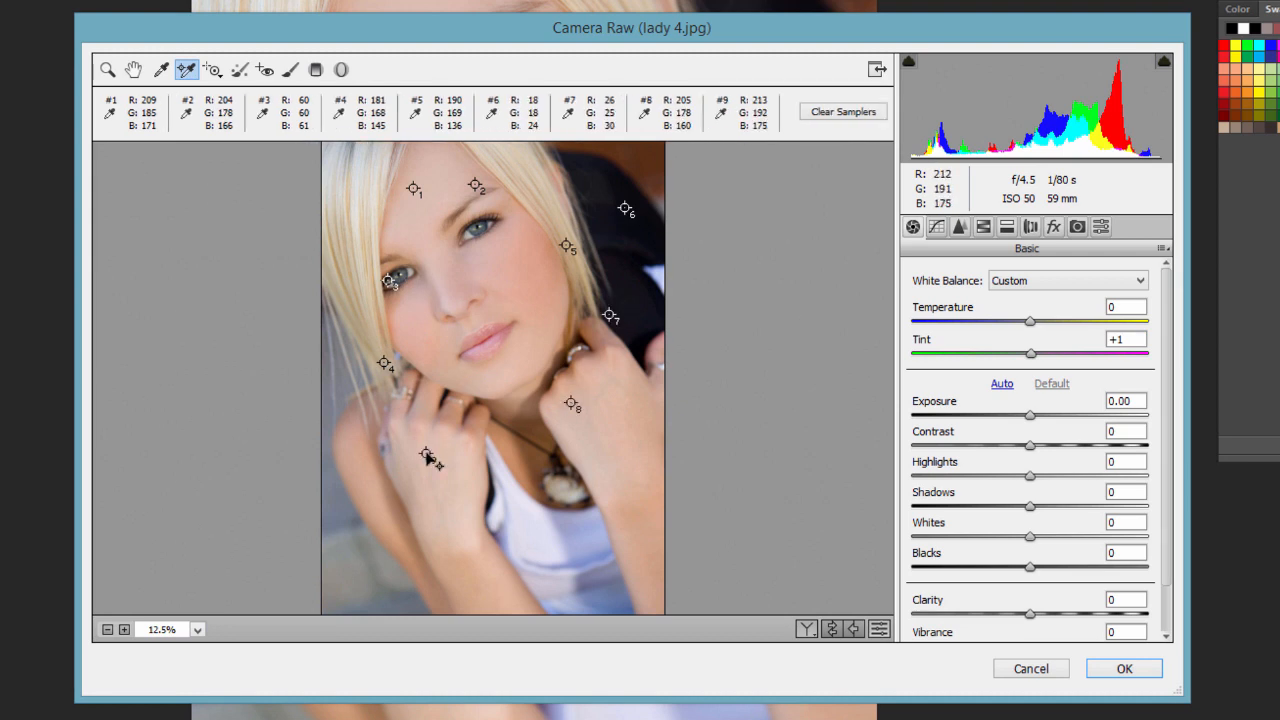
- Try to place a tenth color sampler on the forearm, and clear all the samplers from the photo
left_click(456, 502)
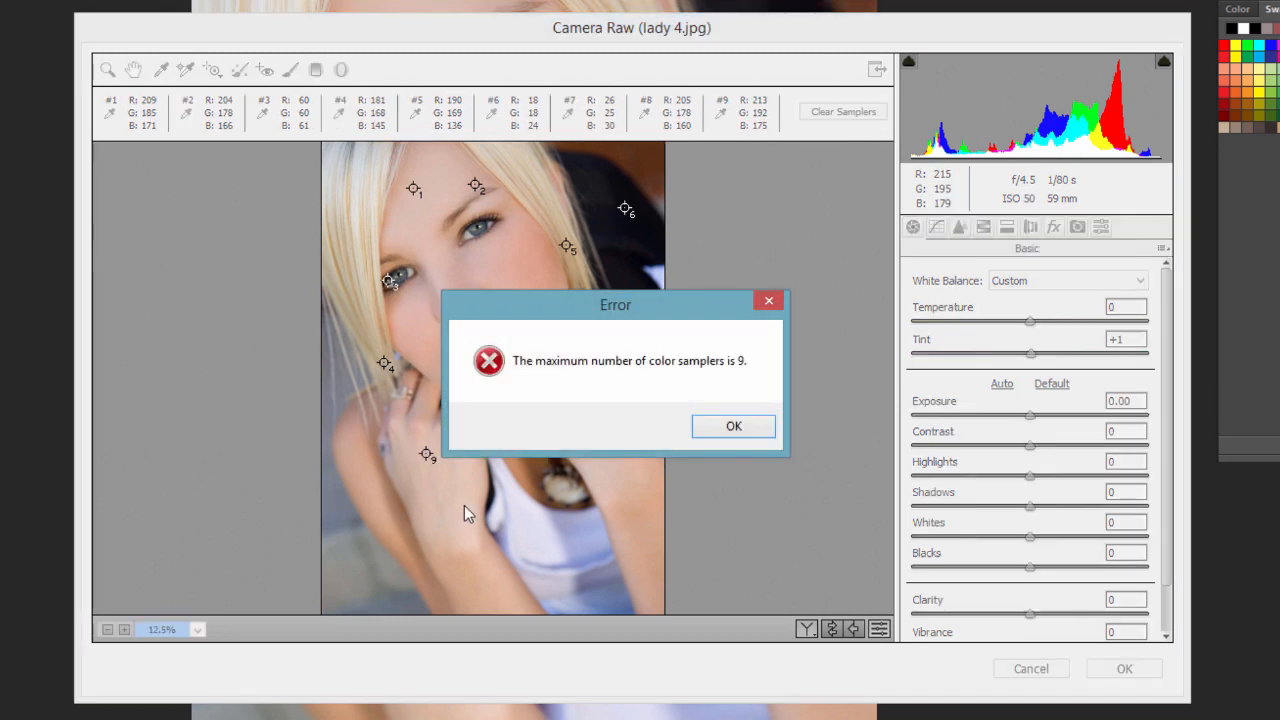
left_click(723, 432)
left_click(843, 111)
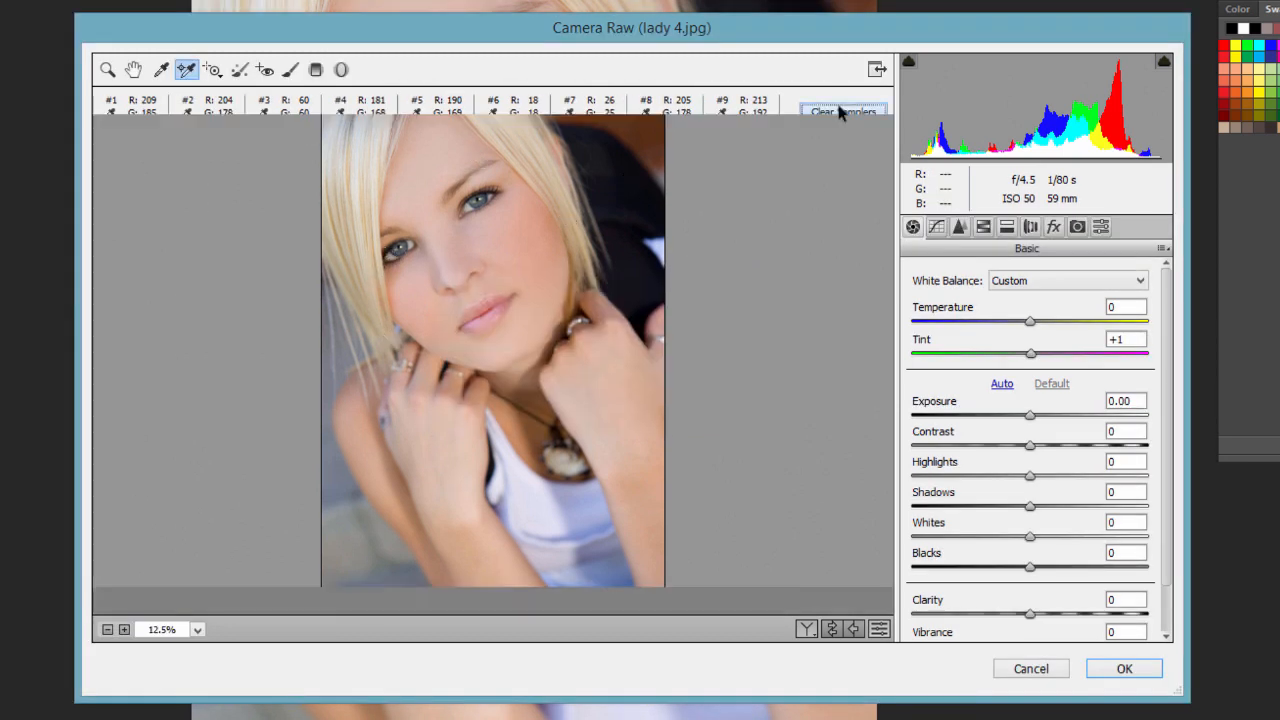
- Use the Targeted Adjustment tool with Parametric Curve on the face to set Lights to -2 and Darks to +25 in the Tone Curve
left_click(219, 73)
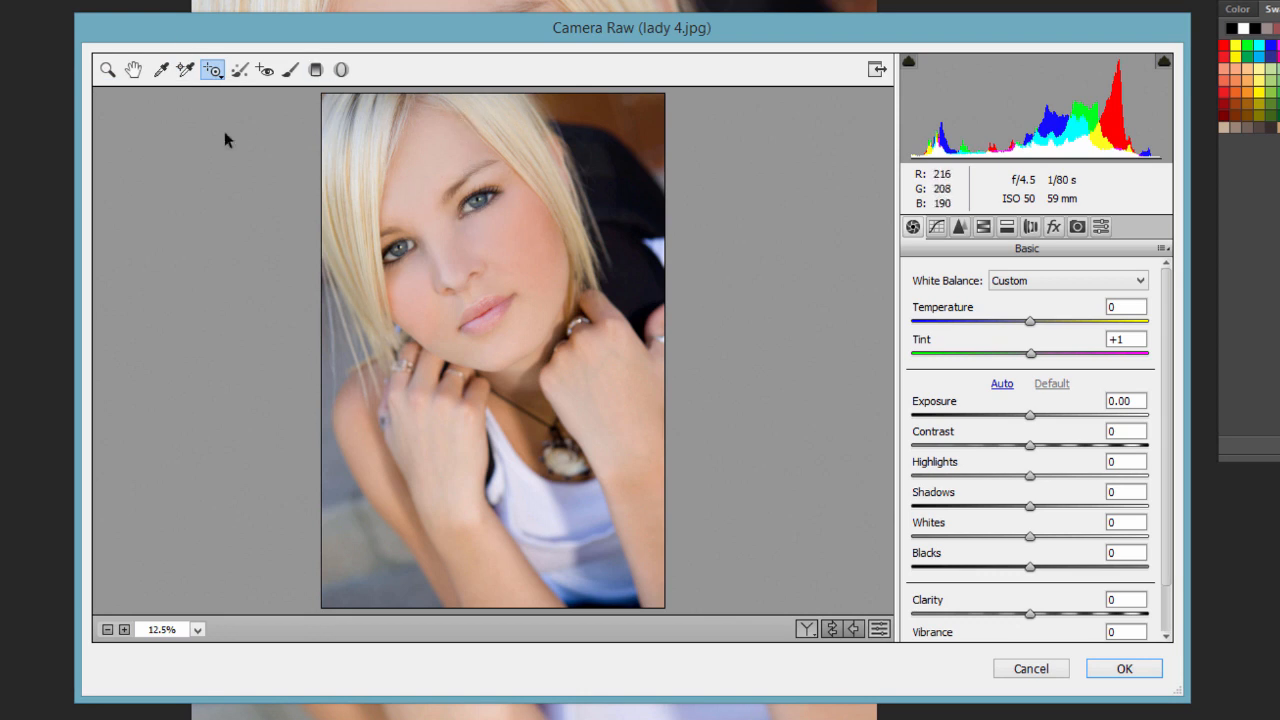
left_click(213, 71)
left_click(236, 94)
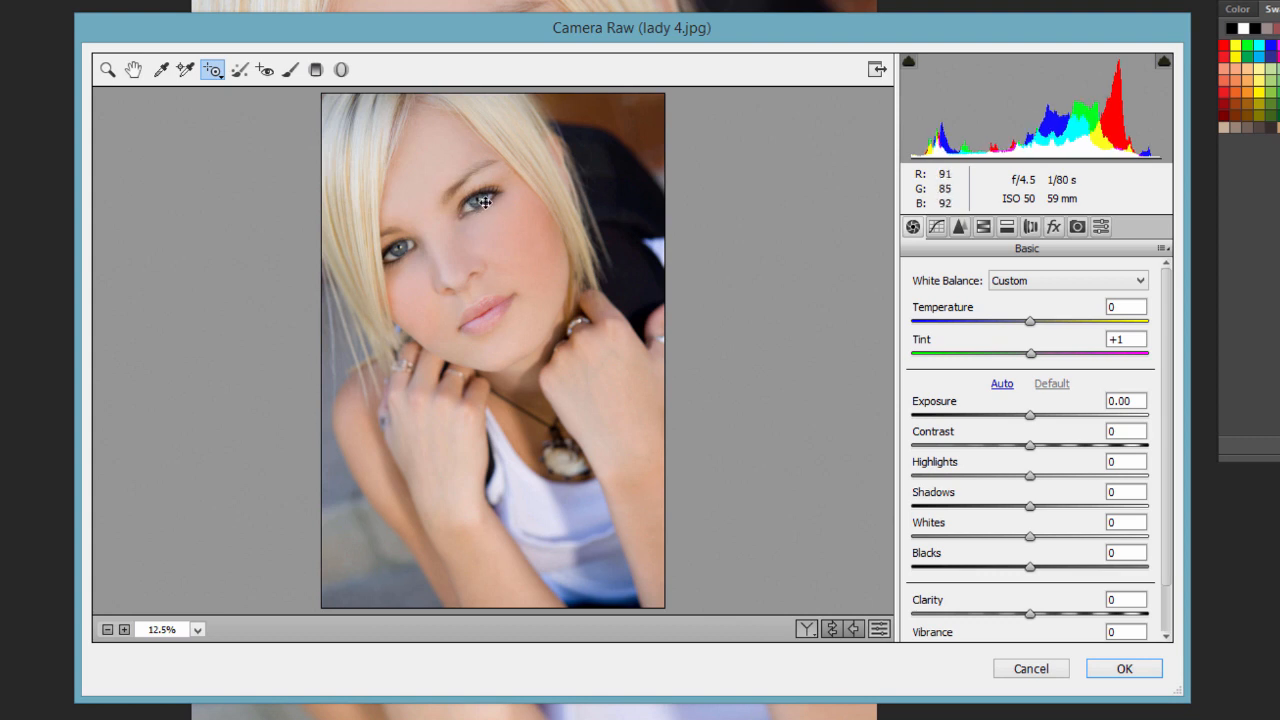
mouse_move(510, 205)
left_mouse_down()
mouse_move(557, 191)
mouse_move(517, 197)
left_mouse_up()
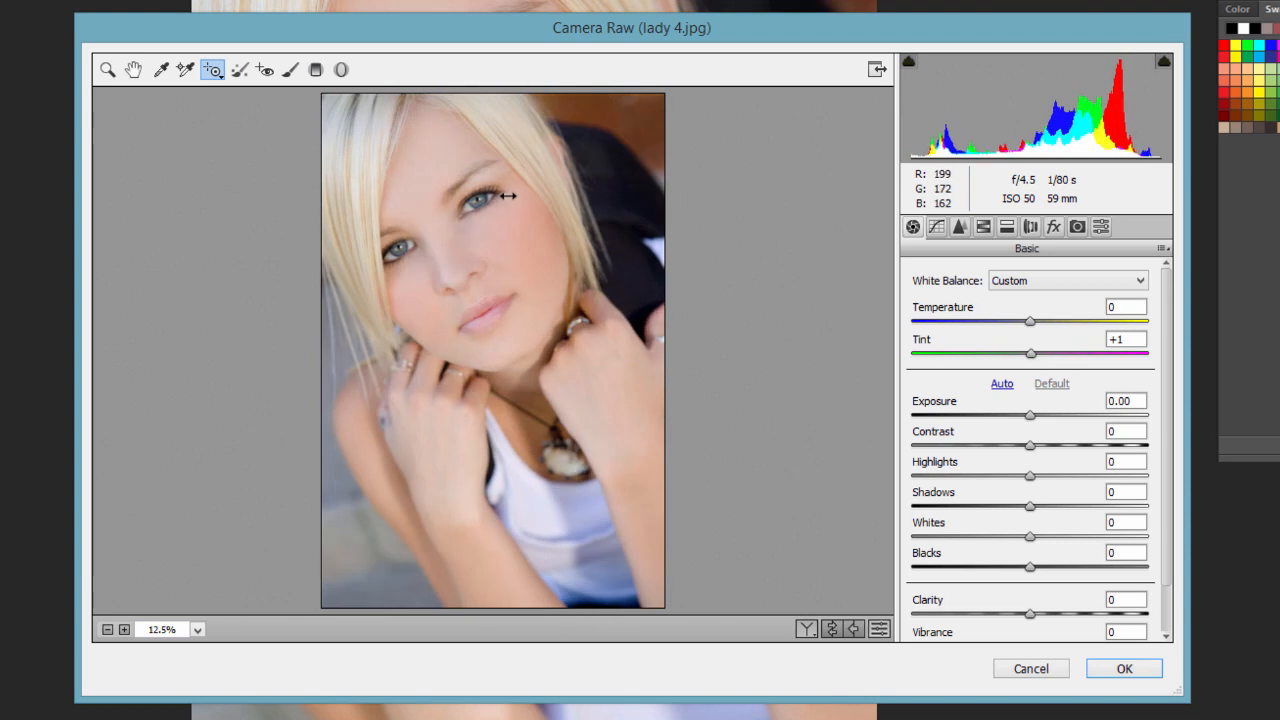
left_click(935, 227)
mouse_move(508, 258)
left_mouse_down()
mouse_move(561, 254)
mouse_move(529, 251)
mouse_move(531, 268)
mouse_move(513, 232)
mouse_move(494, 237)
left_mouse_up()
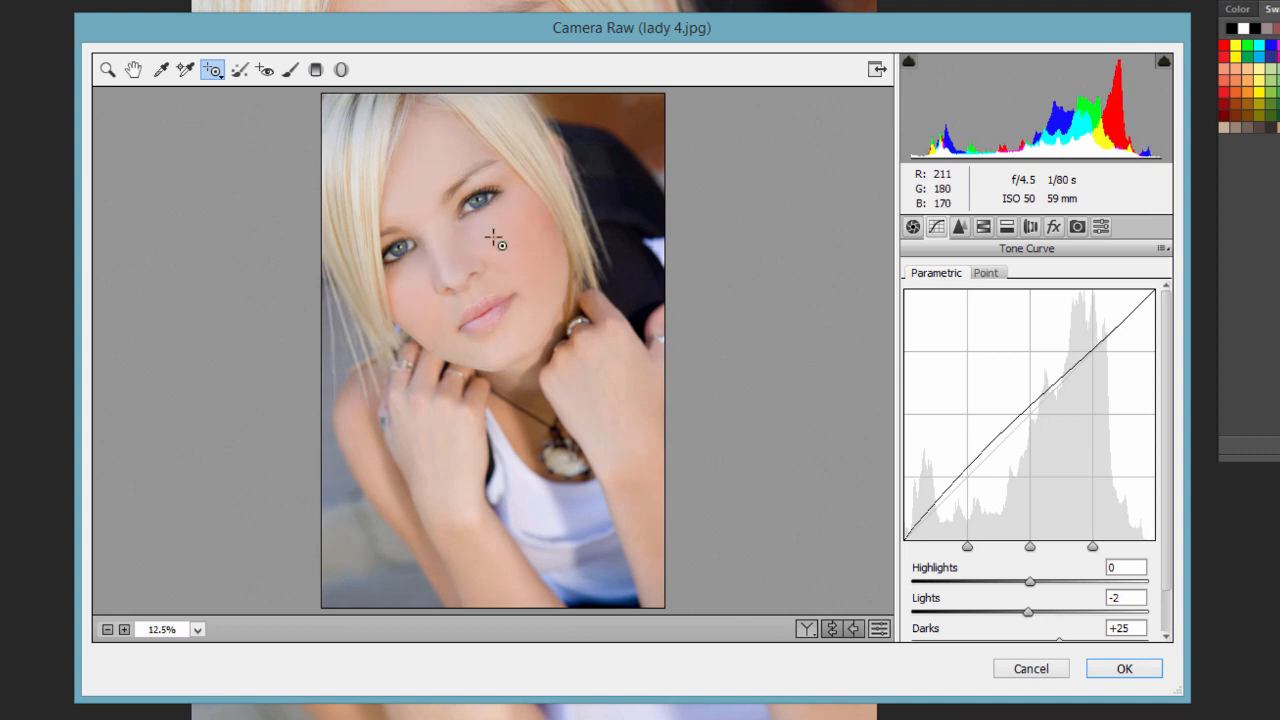
left_click(213, 72)
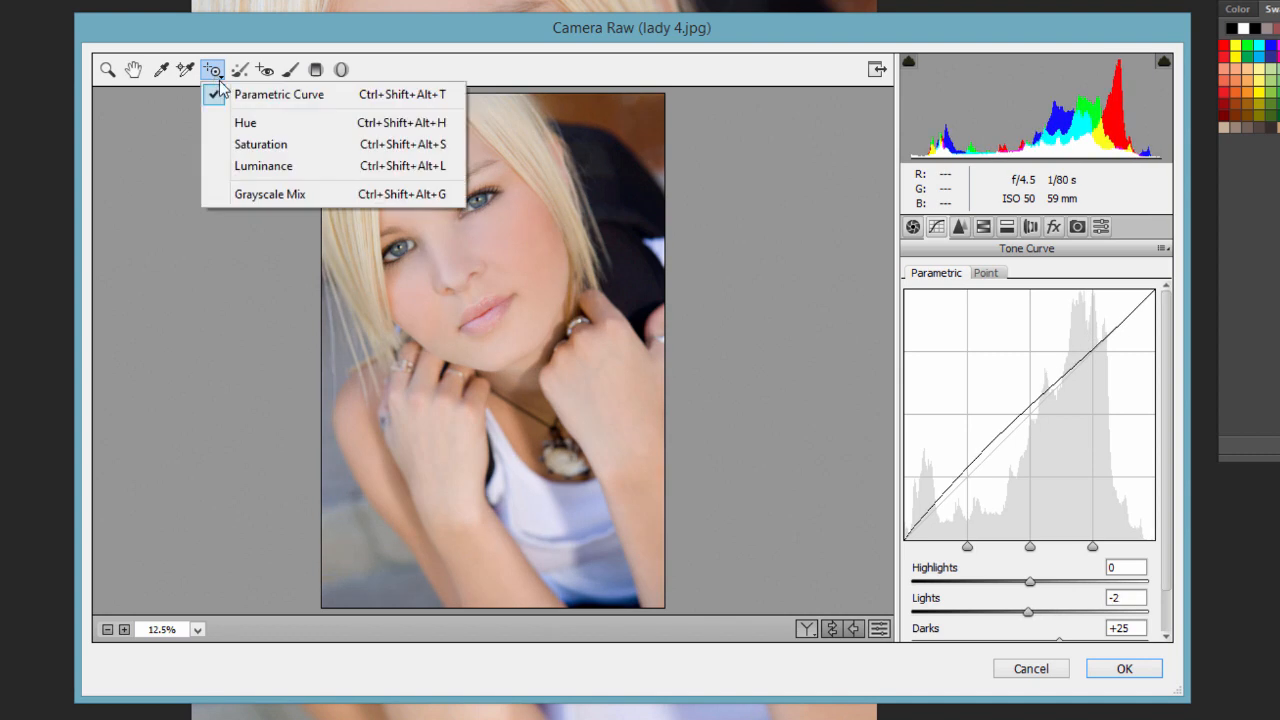
left_click(273, 98)
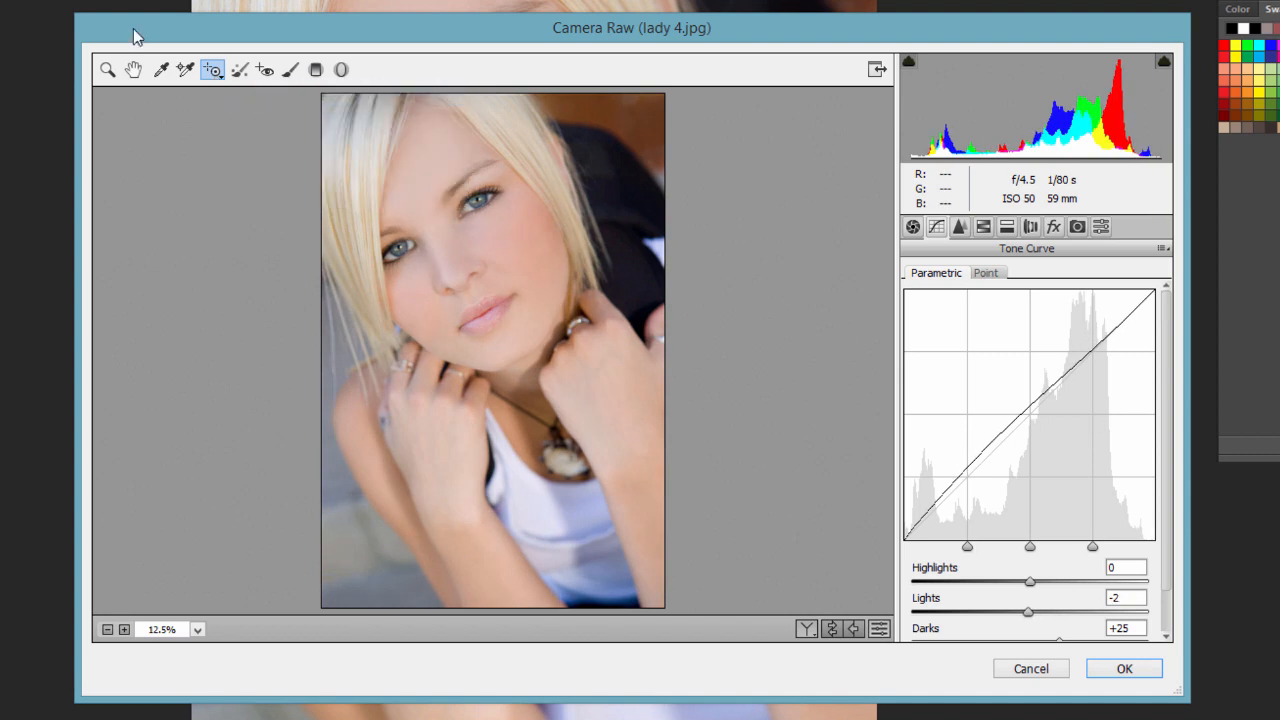
- Use targeted adjustments on the cheek to set Hue to Reds -1 and Oranges -5, and Saturation to Reds -1 and Oranges -7
left_click(213, 72)
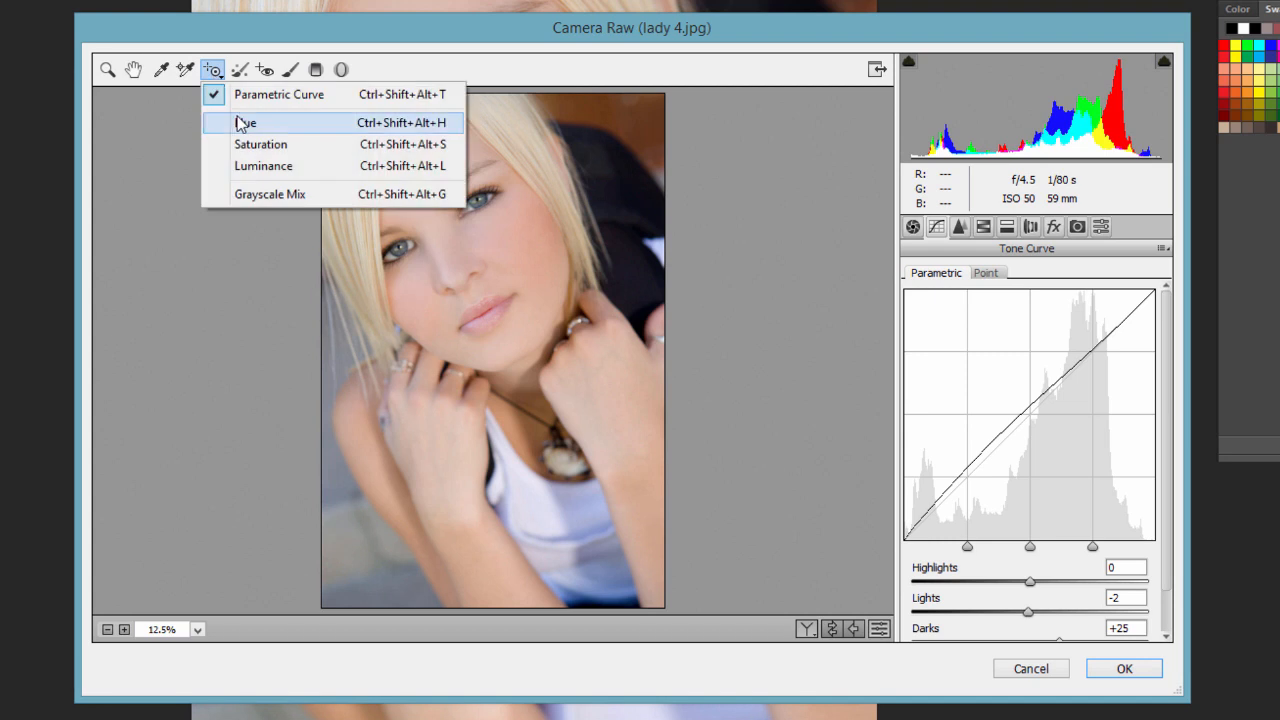
left_click(250, 120)
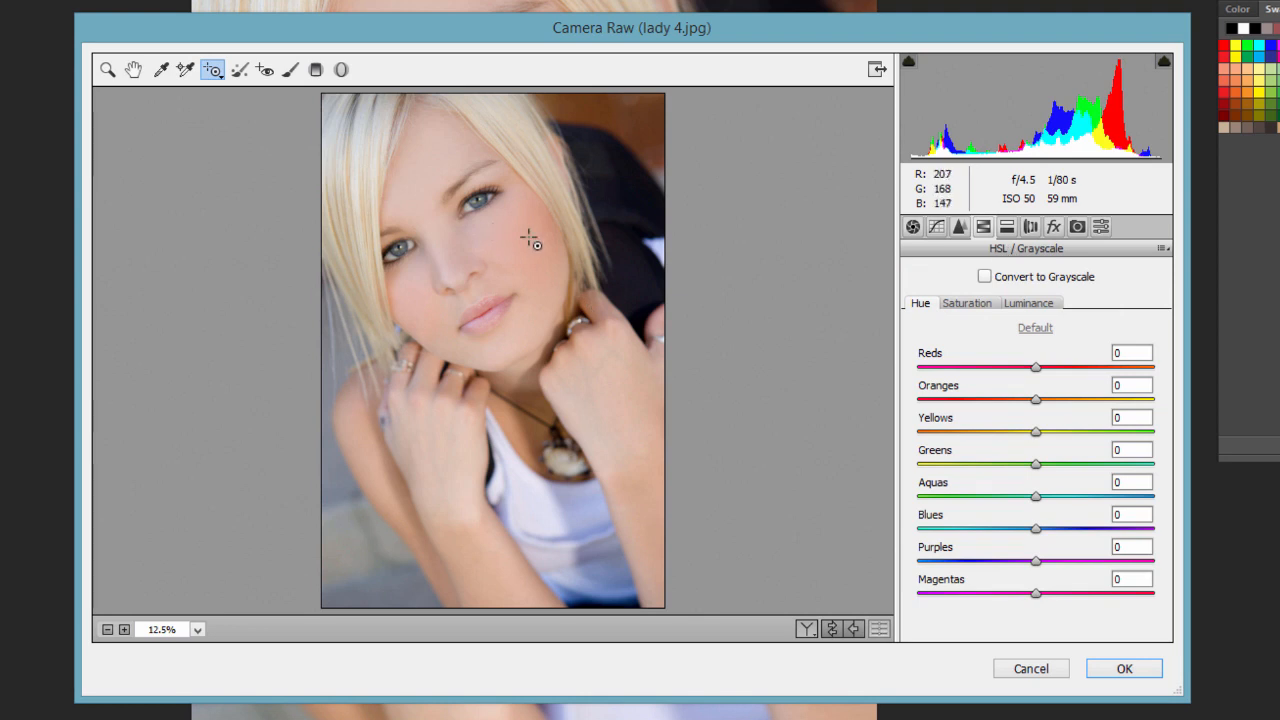
mouse_move(530, 241)
left_mouse_down()
mouse_move(580, 234)
mouse_move(508, 234)
mouse_move(599, 235)
mouse_move(530, 237)
left_mouse_up()
left_click(219, 73)
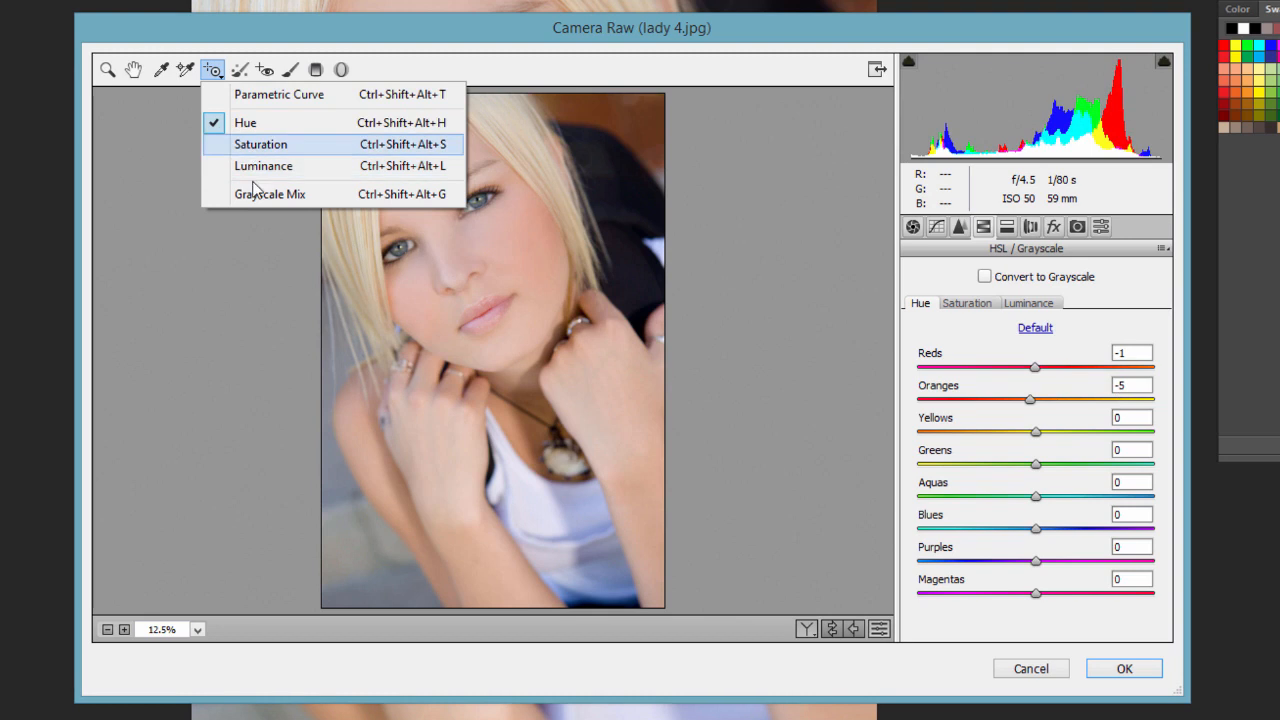
left_click(250, 146)
mouse_move(514, 241)
left_mouse_down()
mouse_move(543, 240)
mouse_move(502, 241)
left_mouse_up()
- Brighten the blonde hair with a targeted Luminance adjustment, giving Oranges +3 and Yellows +10
left_click(217, 72)
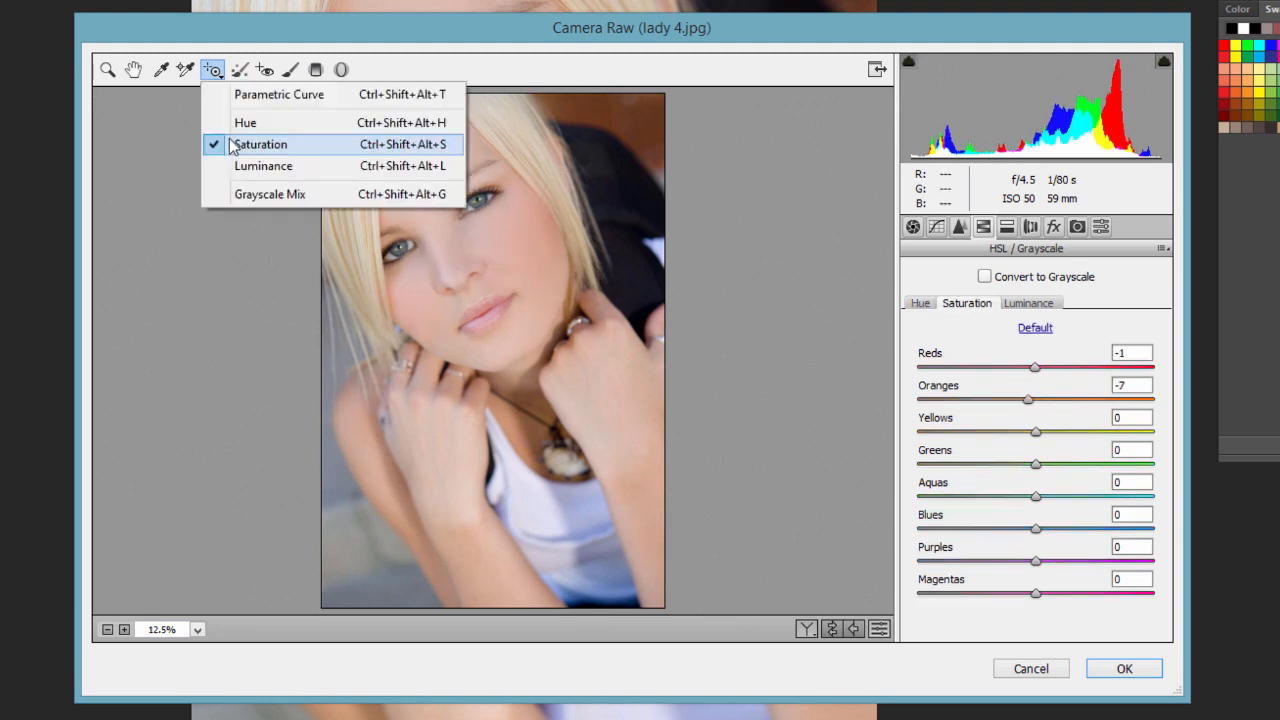
left_click(262, 166)
mouse_move(509, 124)
left_mouse_down()
mouse_move(530, 122)
mouse_move(469, 123)
mouse_move(532, 119)
mouse_move(518, 125)
left_mouse_up()
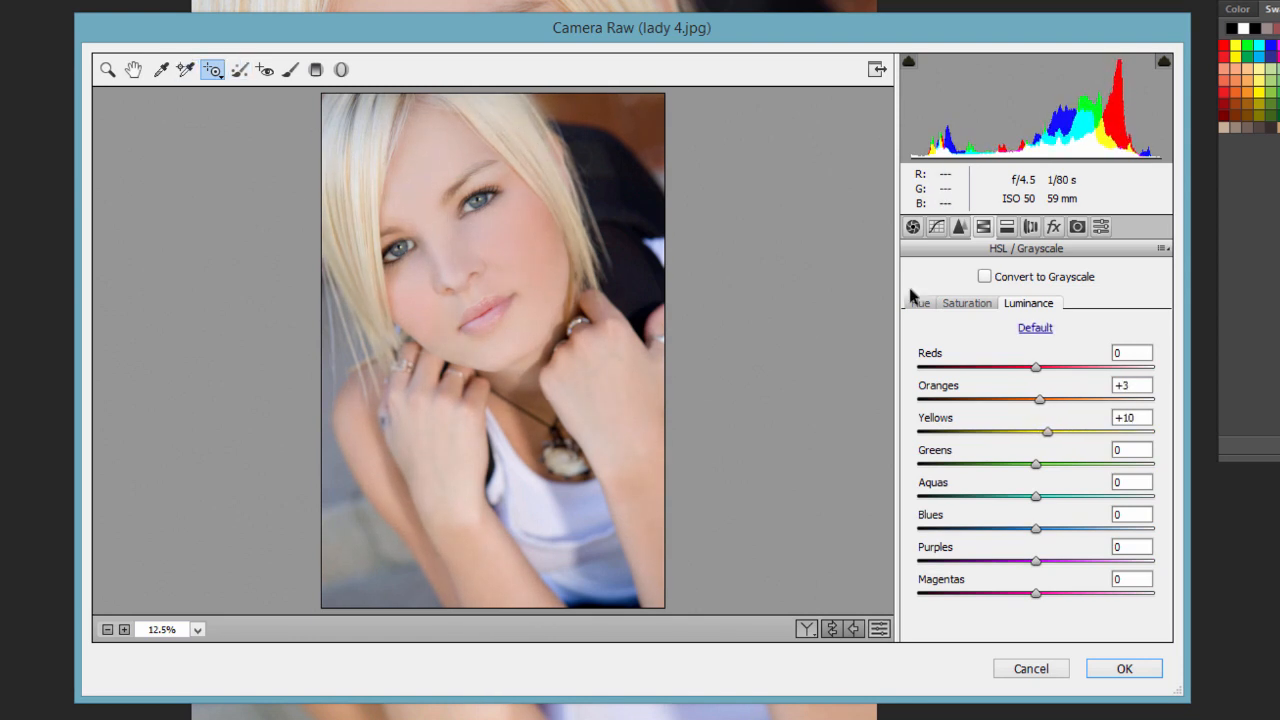
- In the Basic adjustments, set Exposure to +0.05, Highlights to -21 and Shadows to +53
left_click(912, 227)
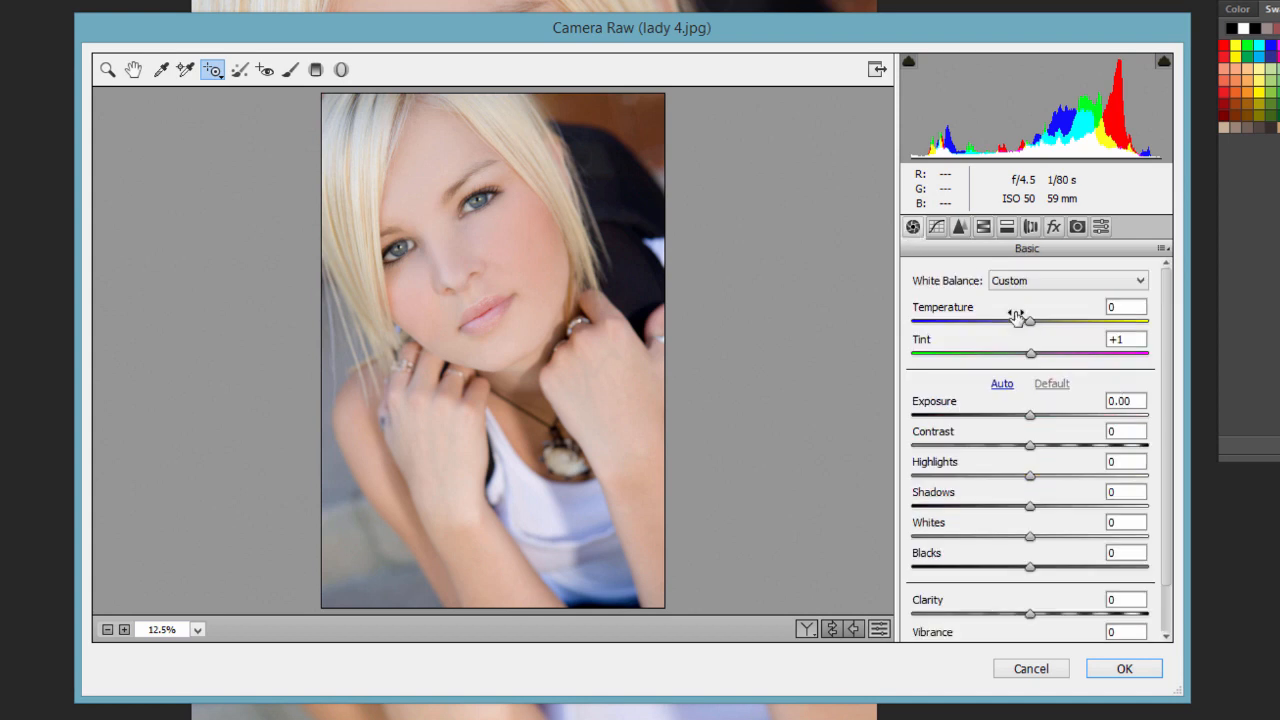
left_click_drag(1030, 420, 1091, 509)
mouse_move(1026, 476)
left_mouse_down()
mouse_move(1011, 477)
mouse_move(1047, 480)
mouse_move(1008, 490)
left_mouse_up()
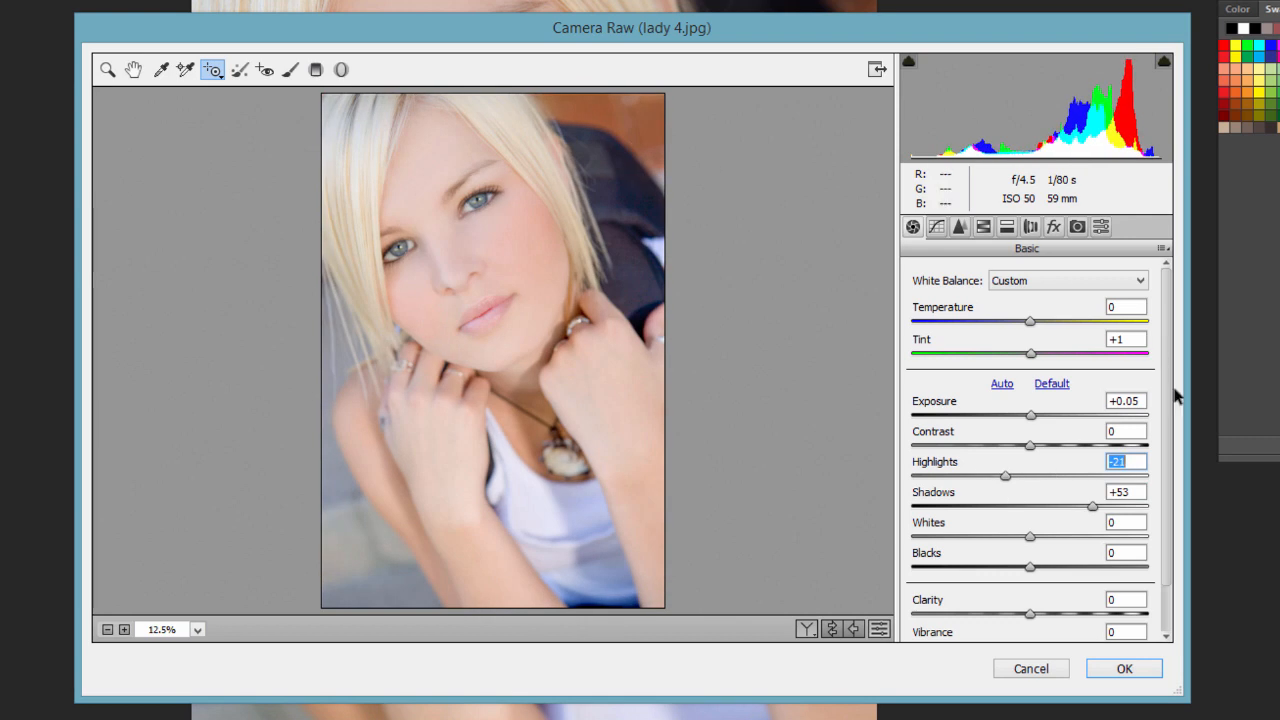
- Try Whites at +62 and Blacks at +8, and lower them to +5 and +6
left_click_drag(1163, 441, 1157, 532)
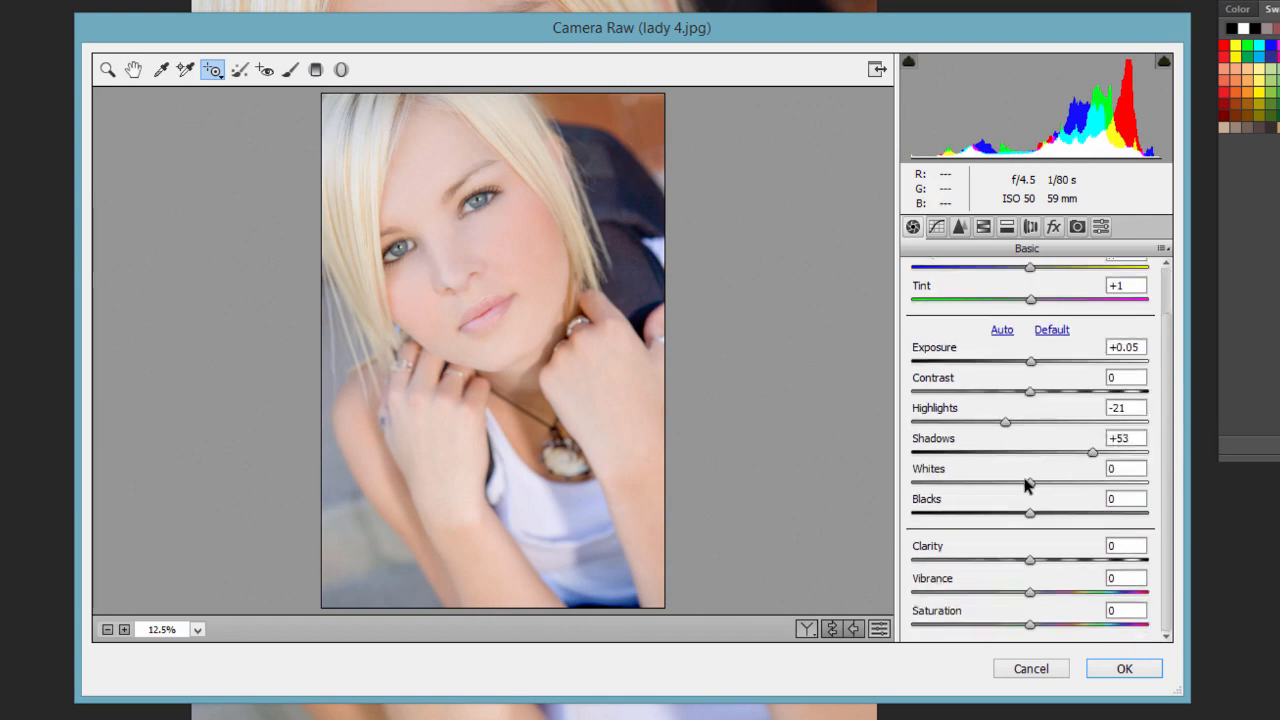
left_click_drag(1030, 486, 1099, 484)
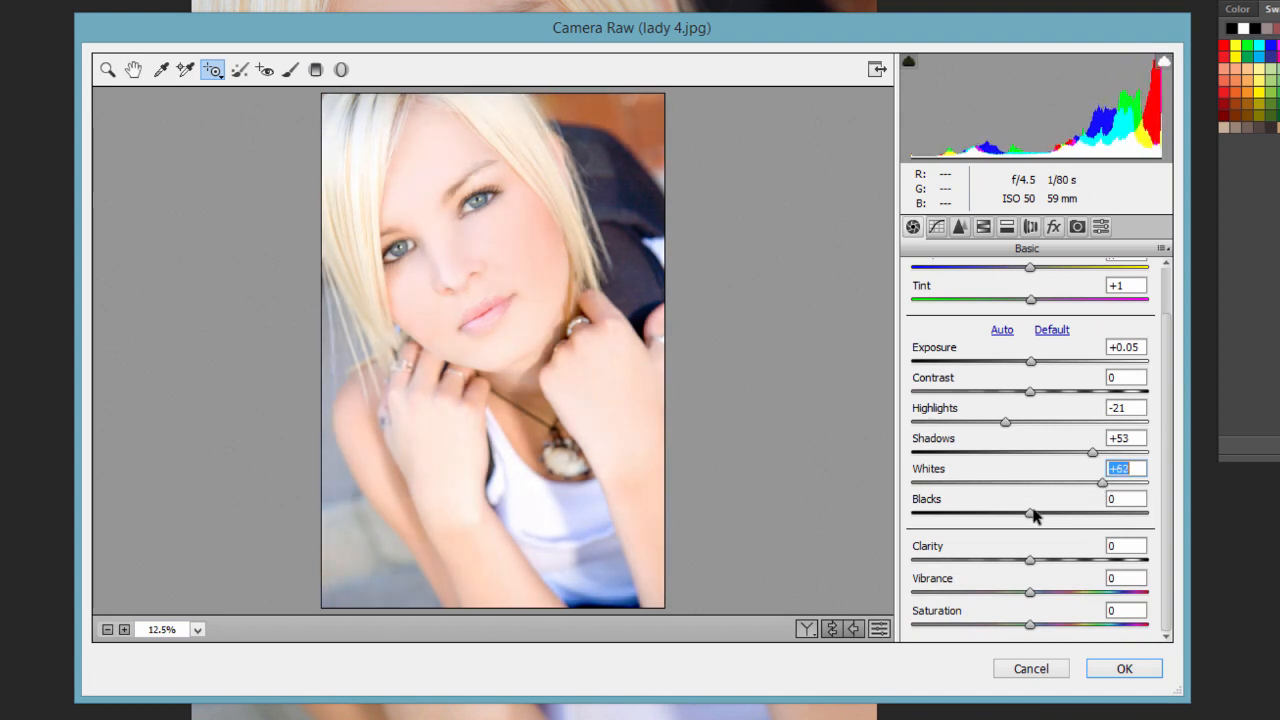
mouse_move(1030, 513)
left_mouse_down()
mouse_move(1094, 516)
mouse_move(940, 518)
mouse_move(1100, 525)
mouse_move(1034, 528)
mouse_move(1040, 515)
left_mouse_up()
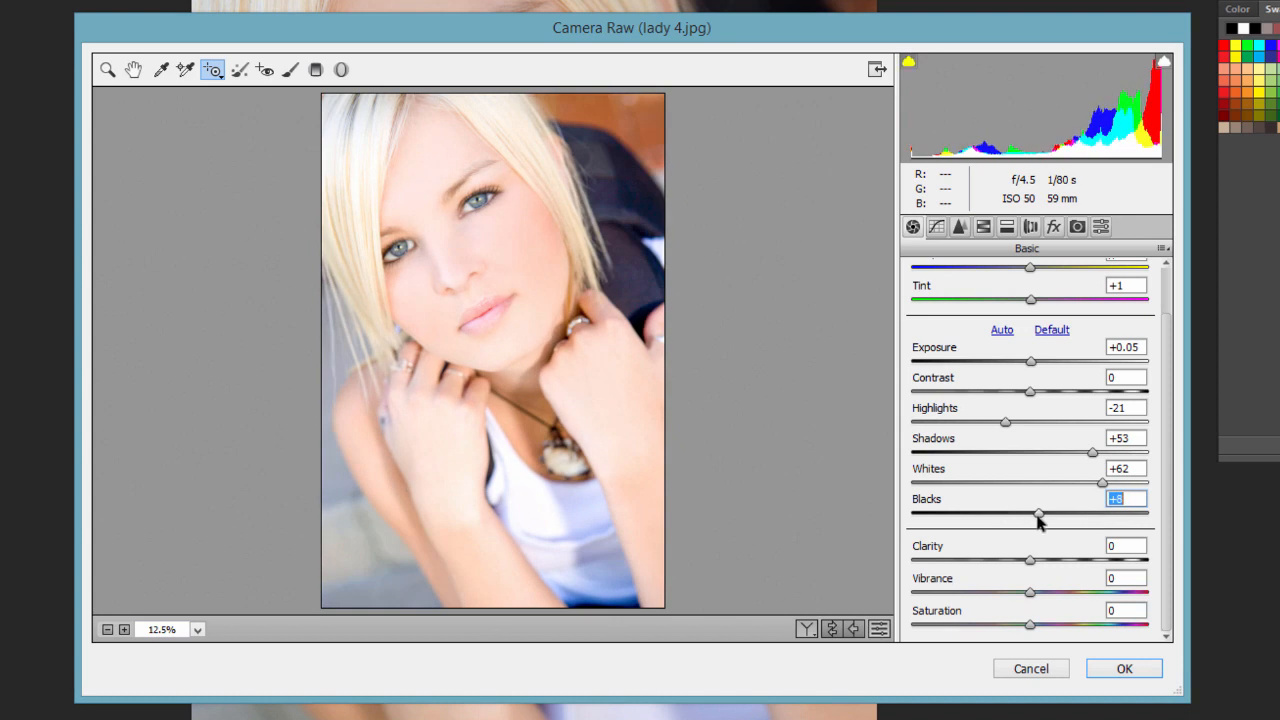
left_click_drag(1103, 484, 1034, 511)
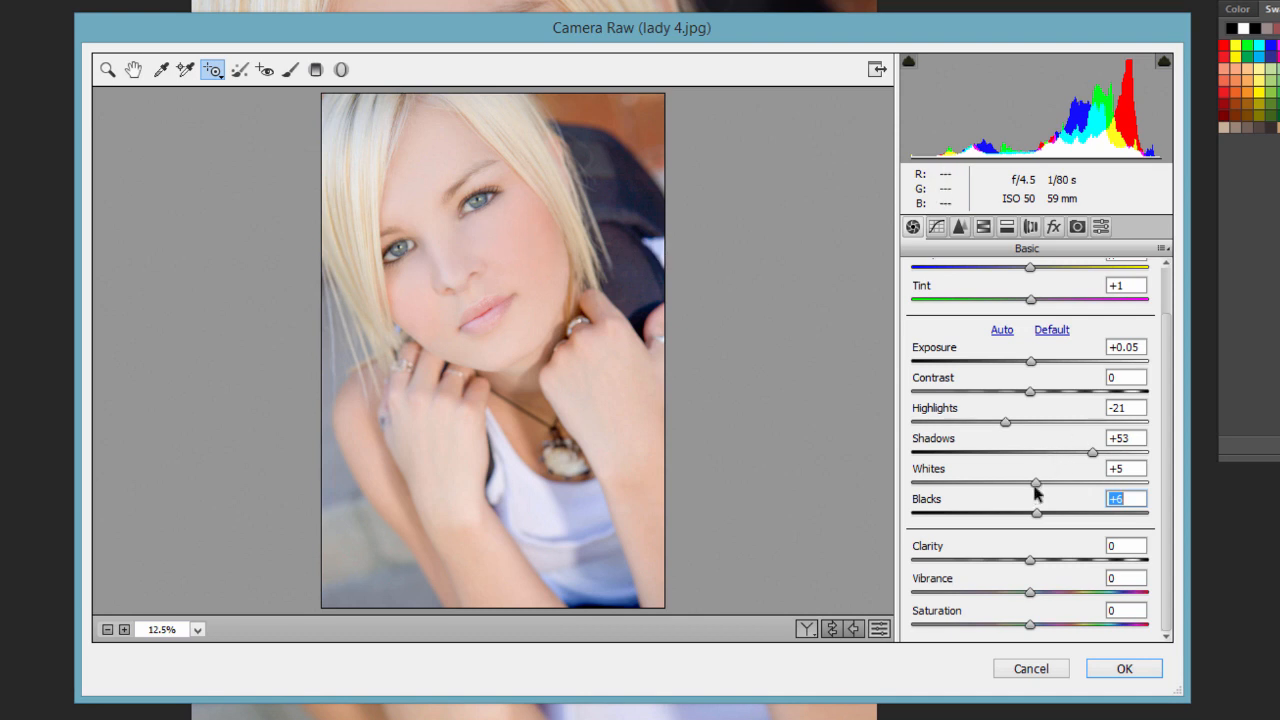
- Set Whites to +6 and Blacks to -31 with the clipping preview, and compare the clipped areas with the normal photo
left_click(1035, 484, "alt")
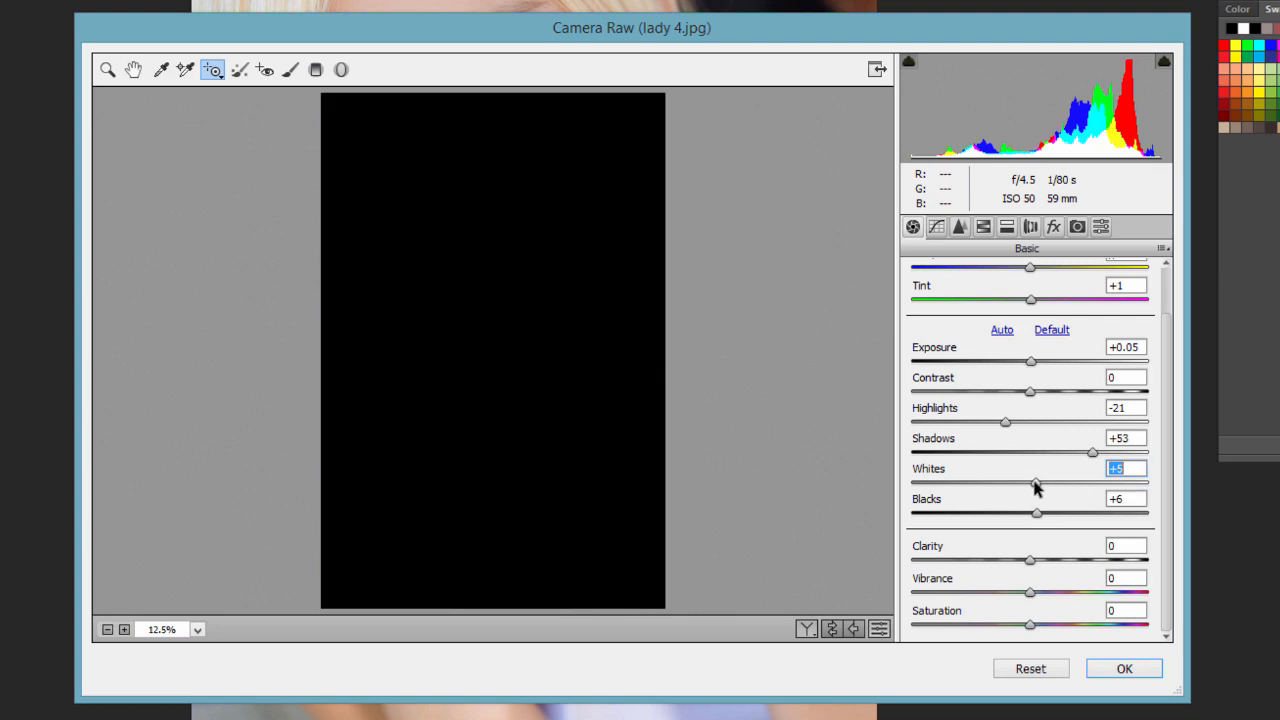
left_click_drag(1035, 484, 993, 518)
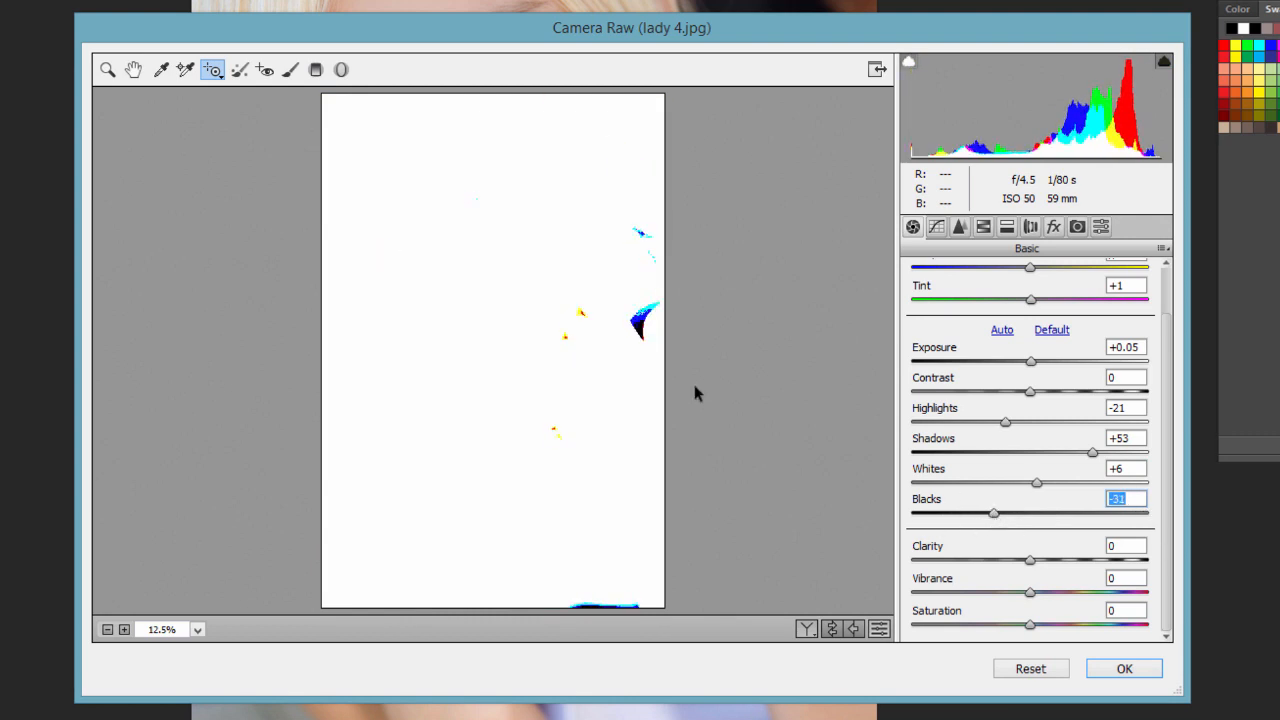
key("alt")
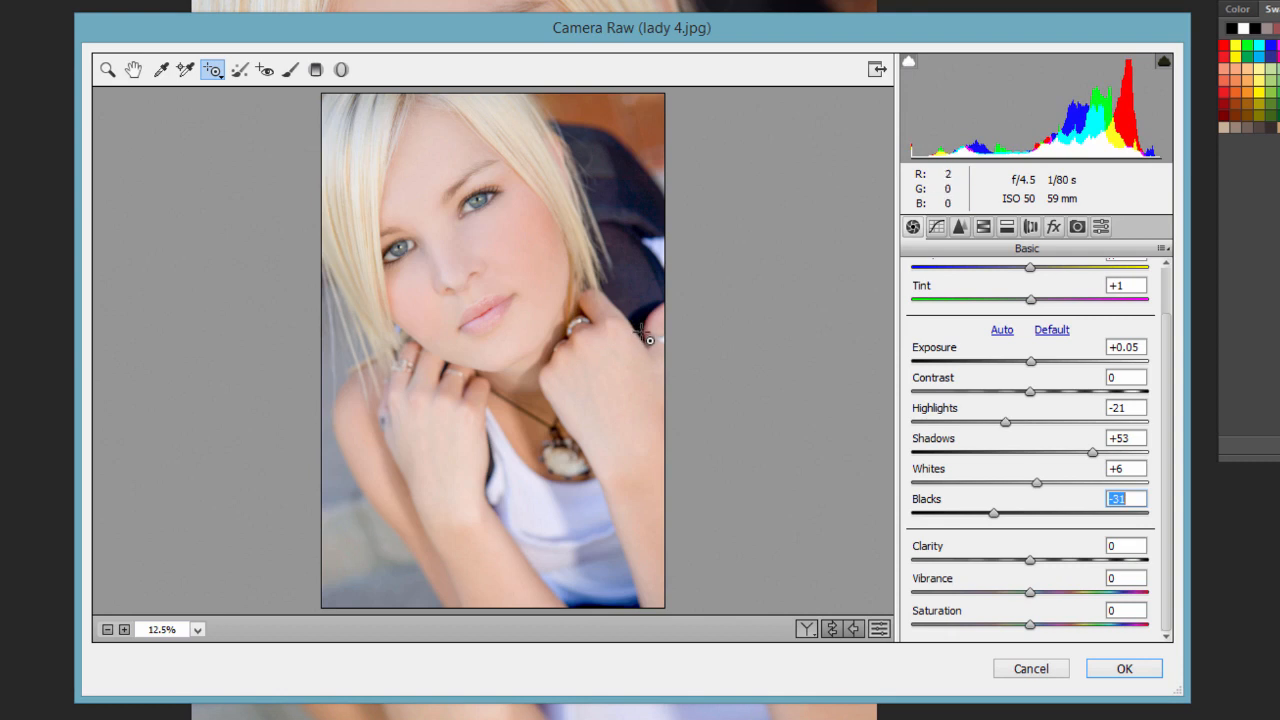
- Raise the Blacks to +3, try Whites at +73, and set Whites to +3
left_click_drag(1014, 517, 1036, 528)
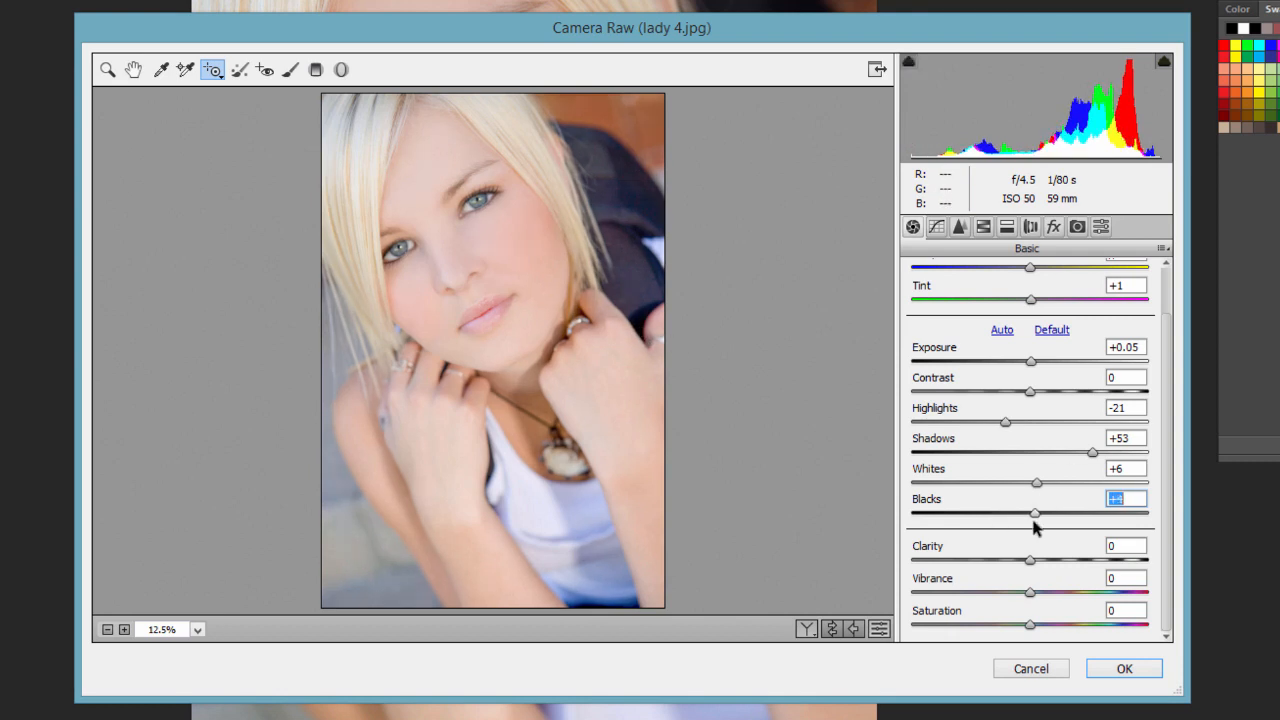
left_click_drag(1036, 484, 1116, 491)
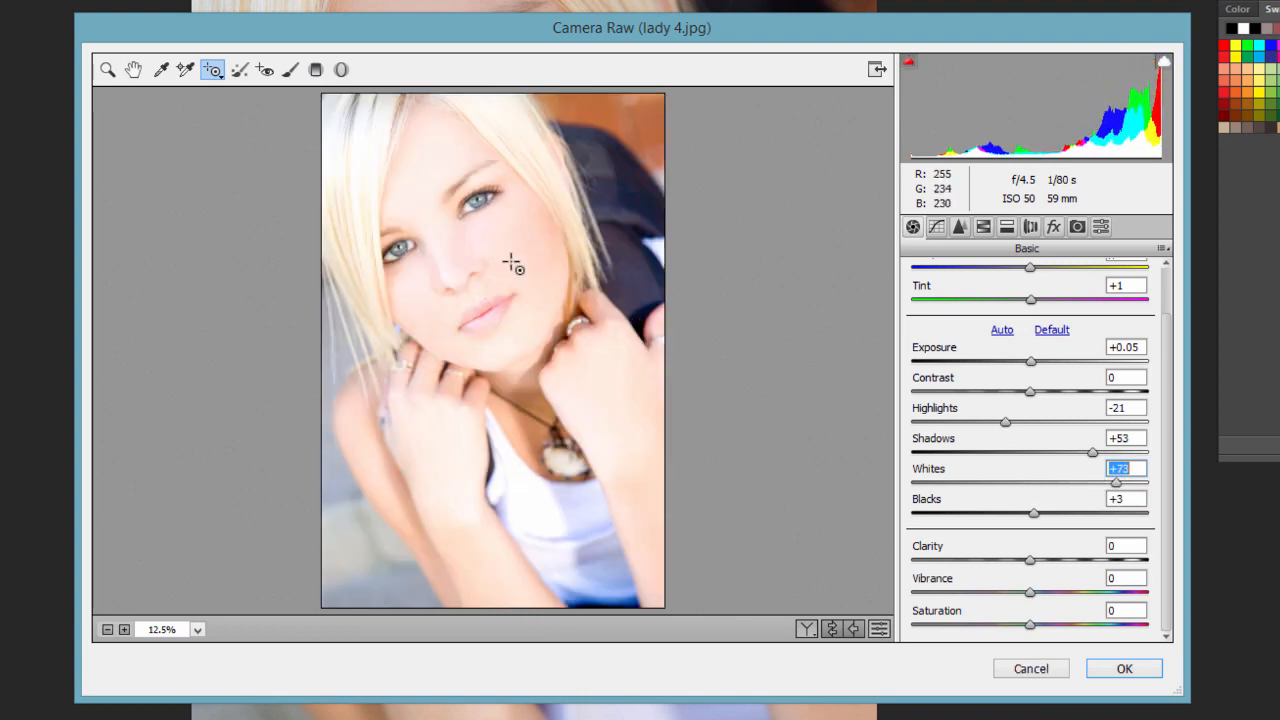
left_click_drag(1108, 486, 1025, 486)
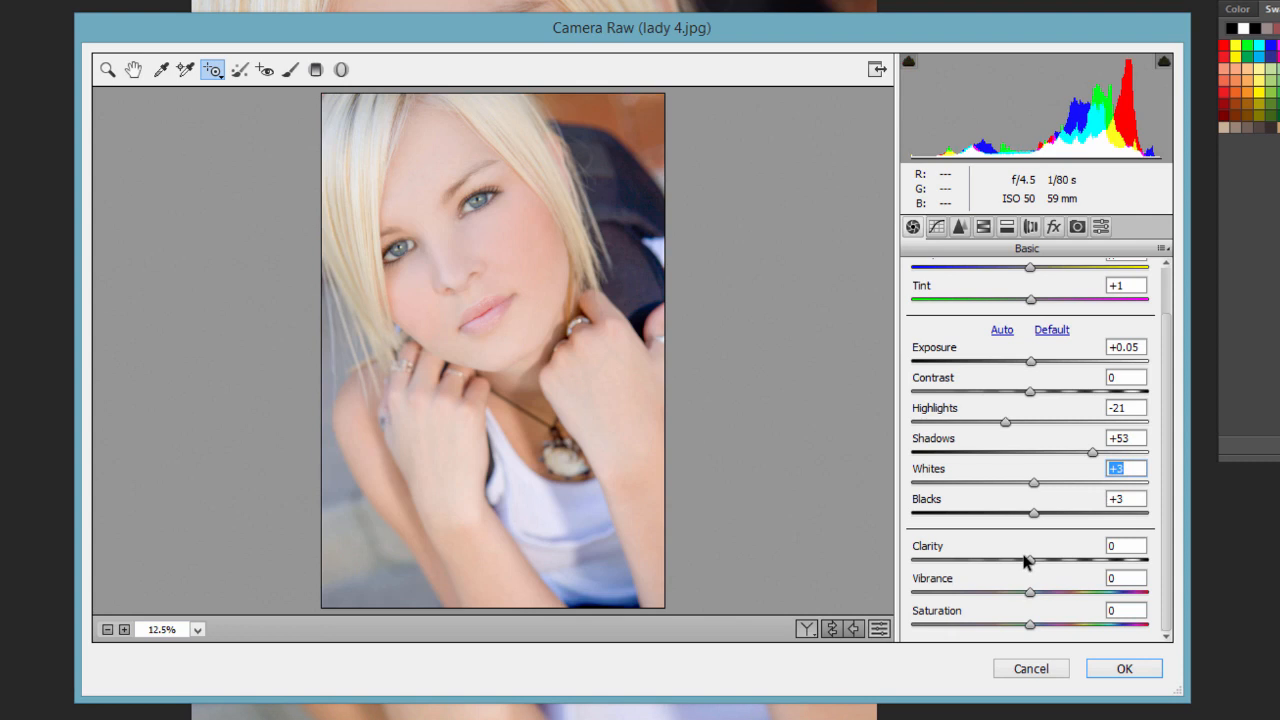
- Try the Clarity extremes of +100 and -100 on the portrait, and set Clarity to +3
left_click_drag(1030, 565, 1163, 575)
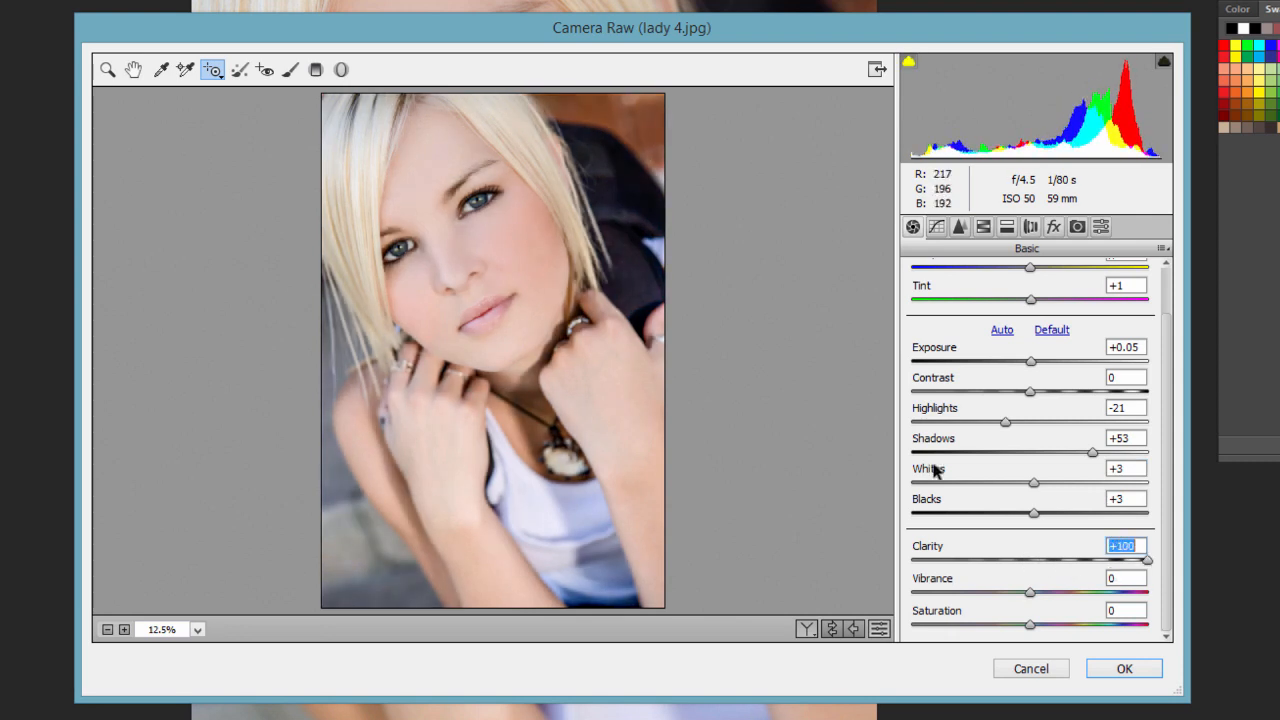
left_click_drag(1145, 563, 837, 563)
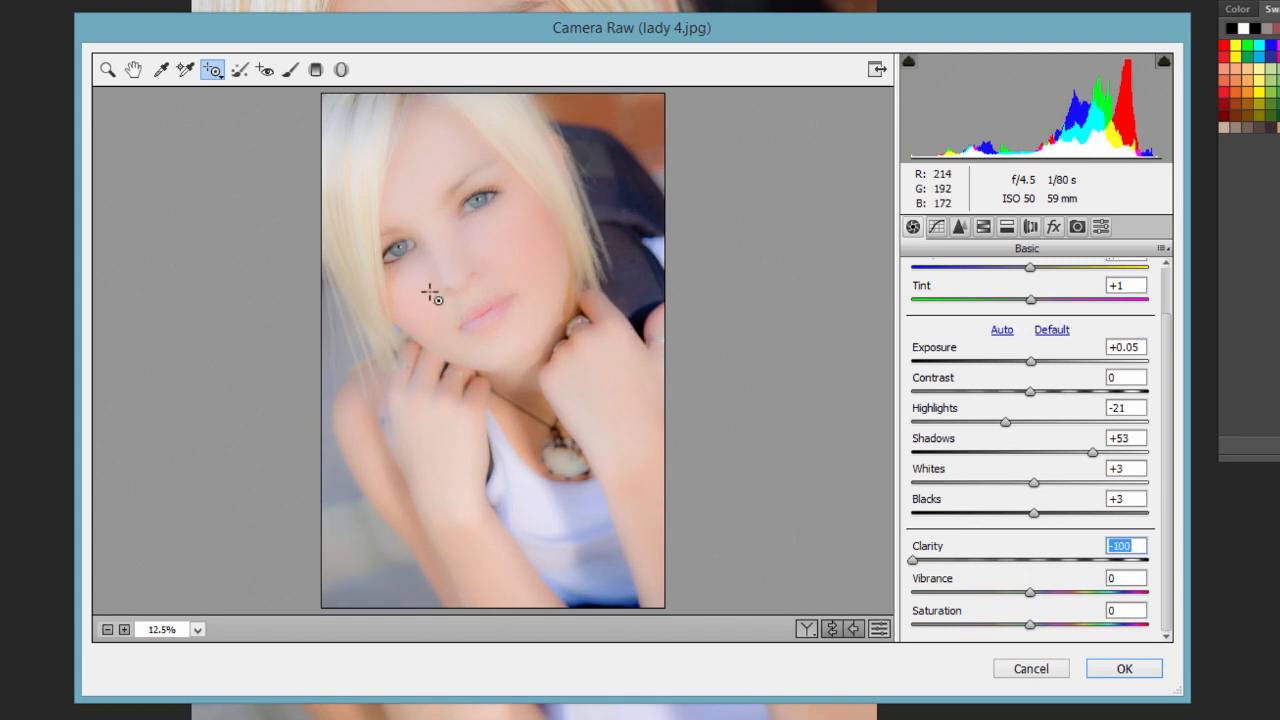
left_click_drag(957, 569, 1033, 557)
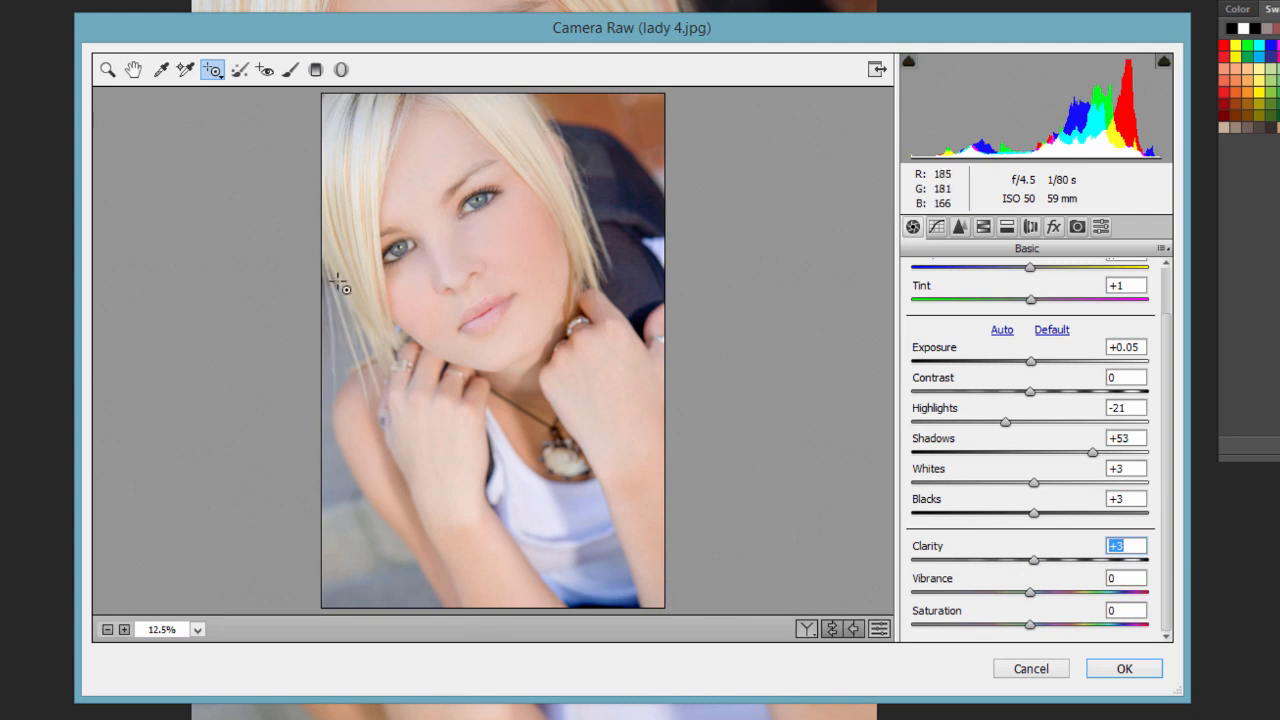
- Set Vibrance to +6, try a Saturation of +37, and reduce the Saturation
mouse_move(1030, 596)
left_mouse_down()
mouse_move(1158, 600)
mouse_move(1014, 594)
mouse_move(1037, 611)
mouse_move(1153, 613)
mouse_move(1037, 614)
left_mouse_up()
left_click_drag(1031, 626, 1066, 646)
left_click(1041, 625)
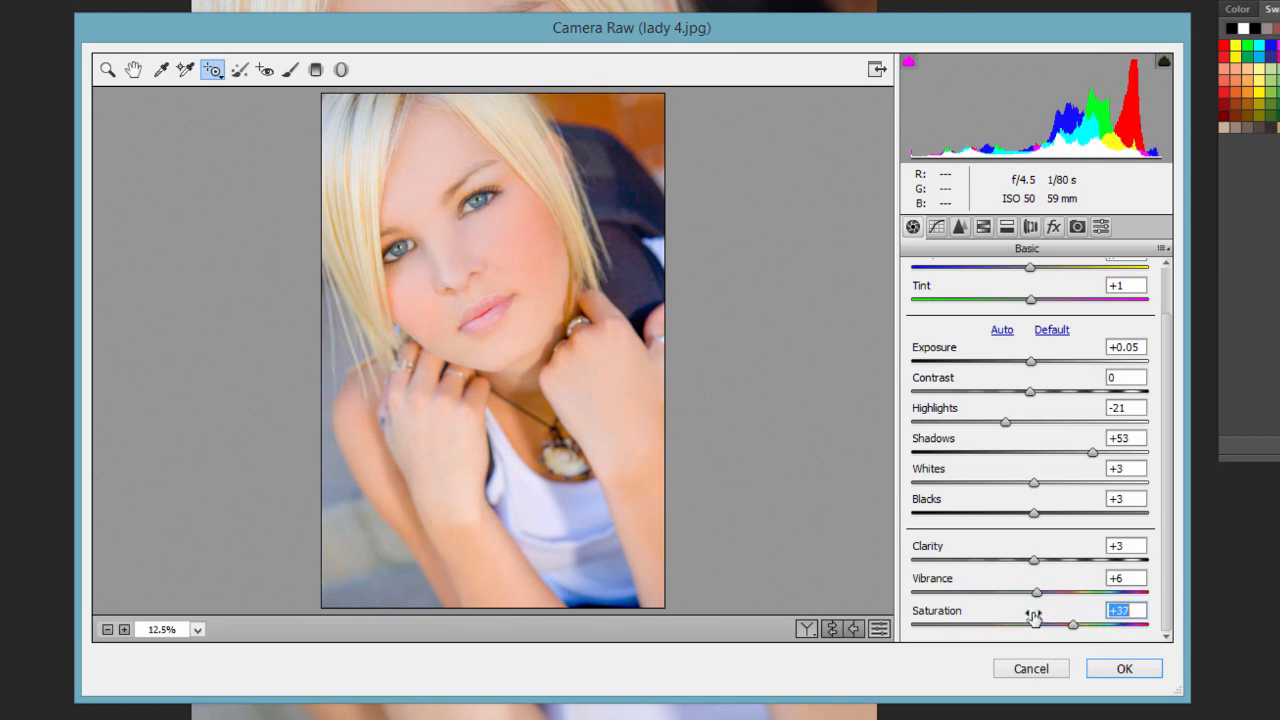
- In the parametric Tone Curve, set Highlights to -3, Lights to +1, Darks to +30 and Shadows to +21
left_click(935, 228)
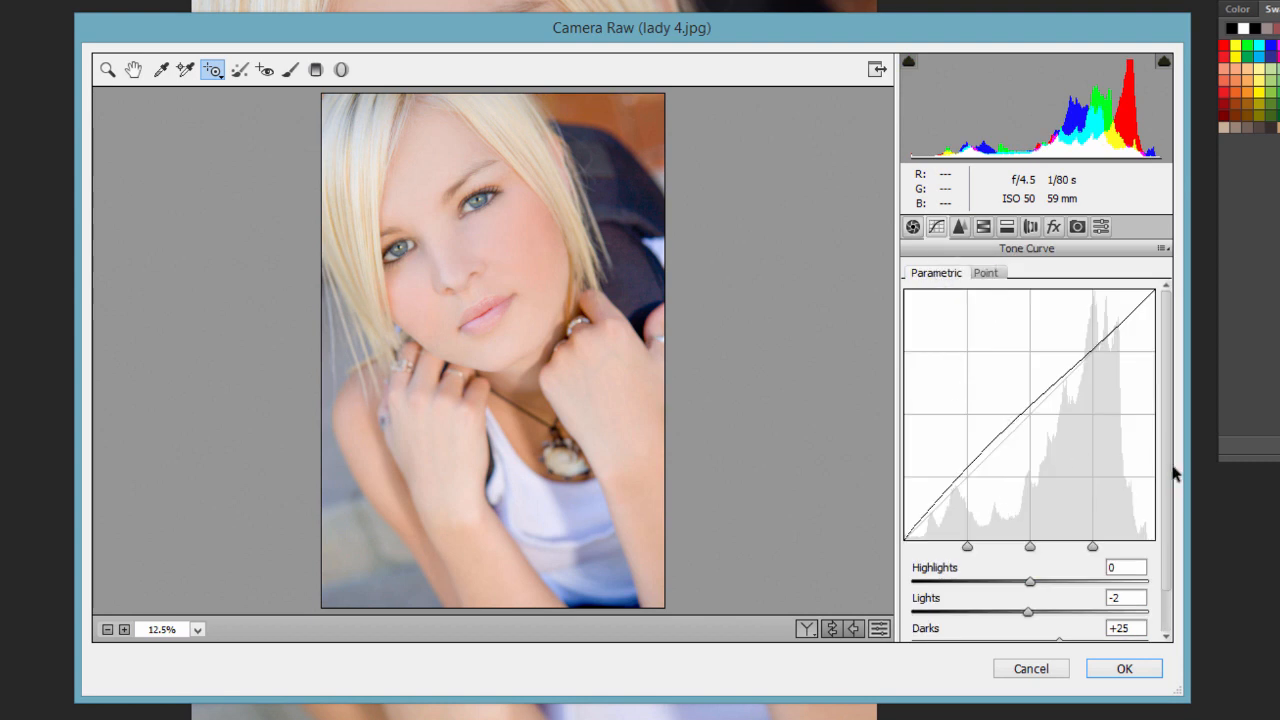
scroll(1150, 470, "down", 1)
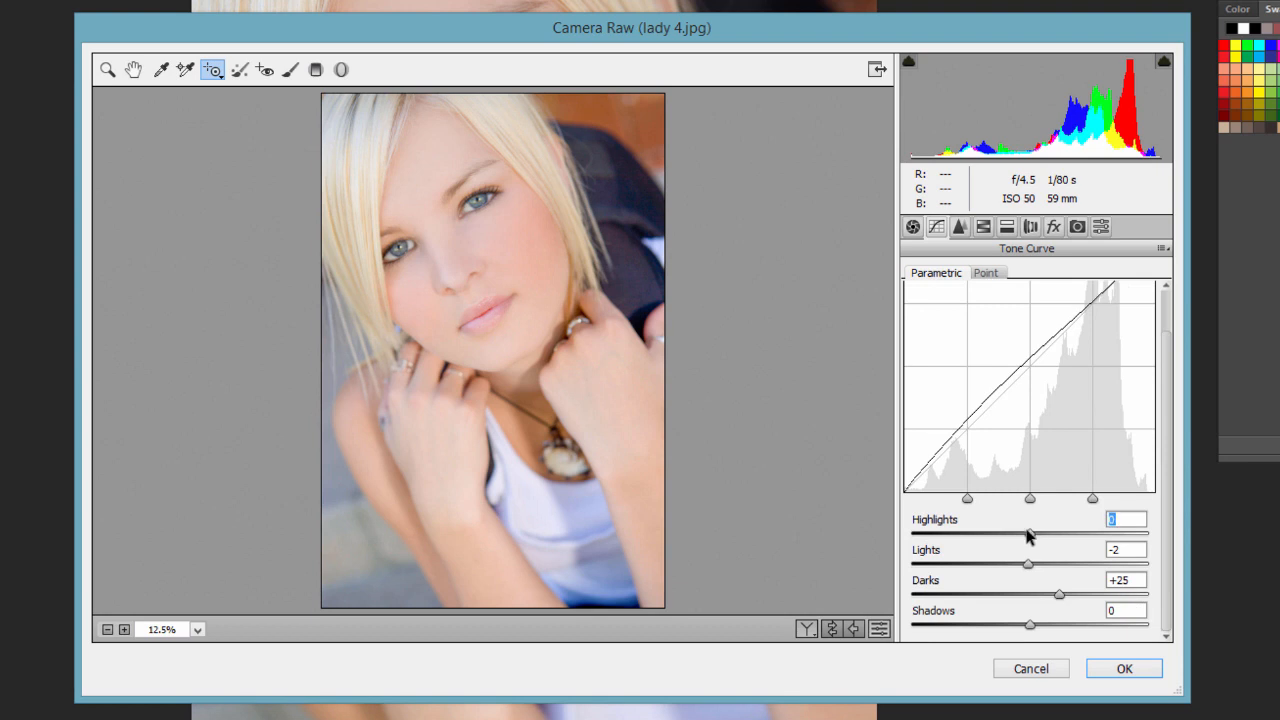
left_click_drag(1029, 536, 1054, 626)
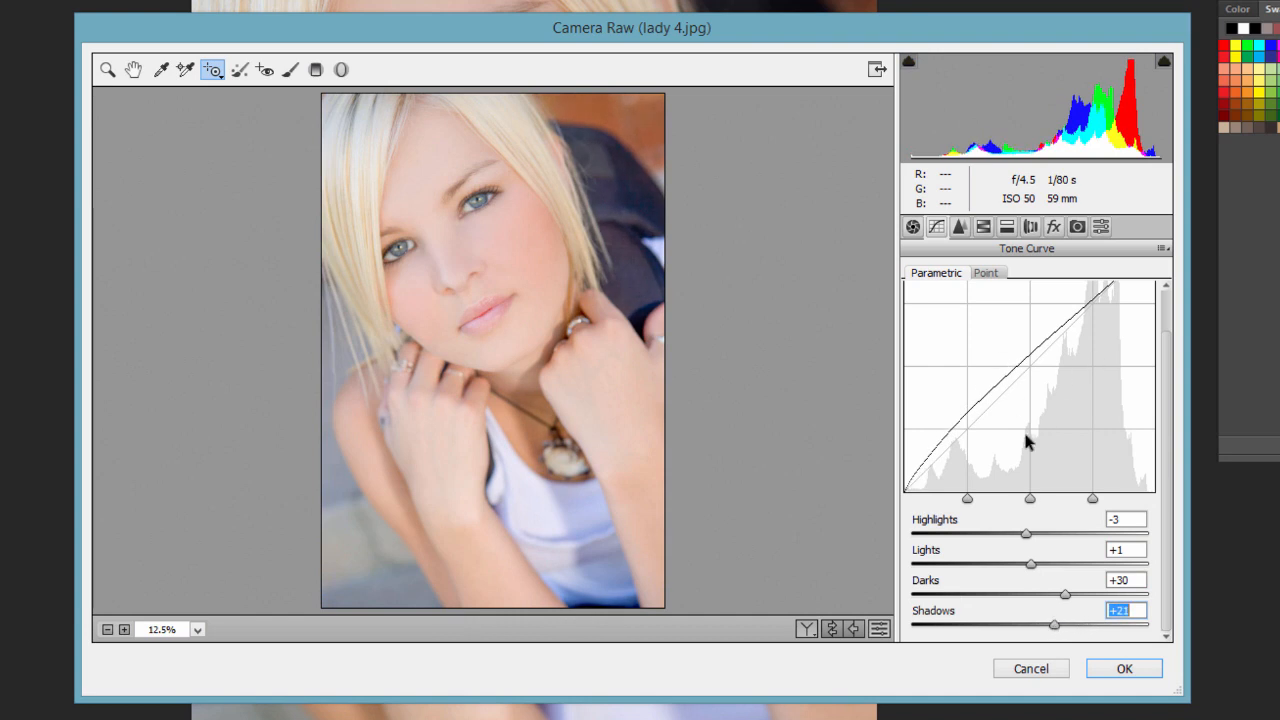
- Shape an S-curve on the RGB point curve, with points at input 160, output 188 and input 106, output 85
left_click(985, 273)
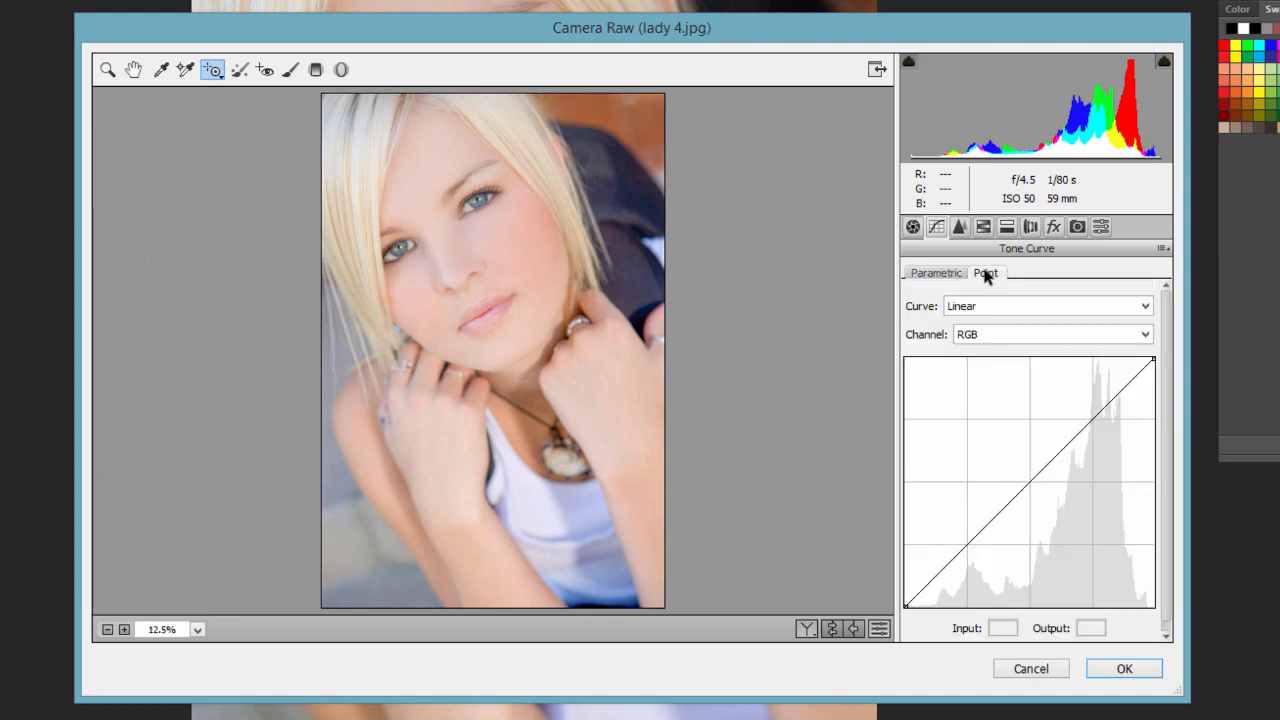
left_click_drag(1068, 450, 1061, 423)
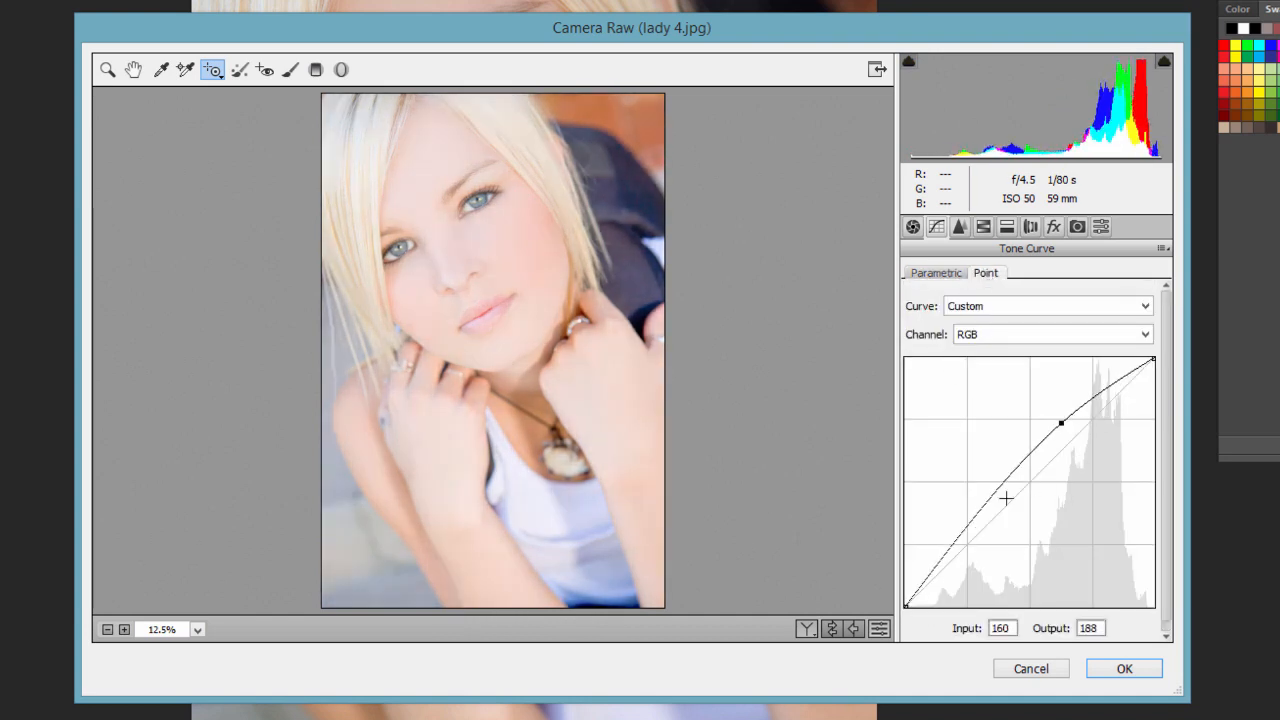
left_click(995, 512)
left_click_drag(995, 515, 1009, 535)
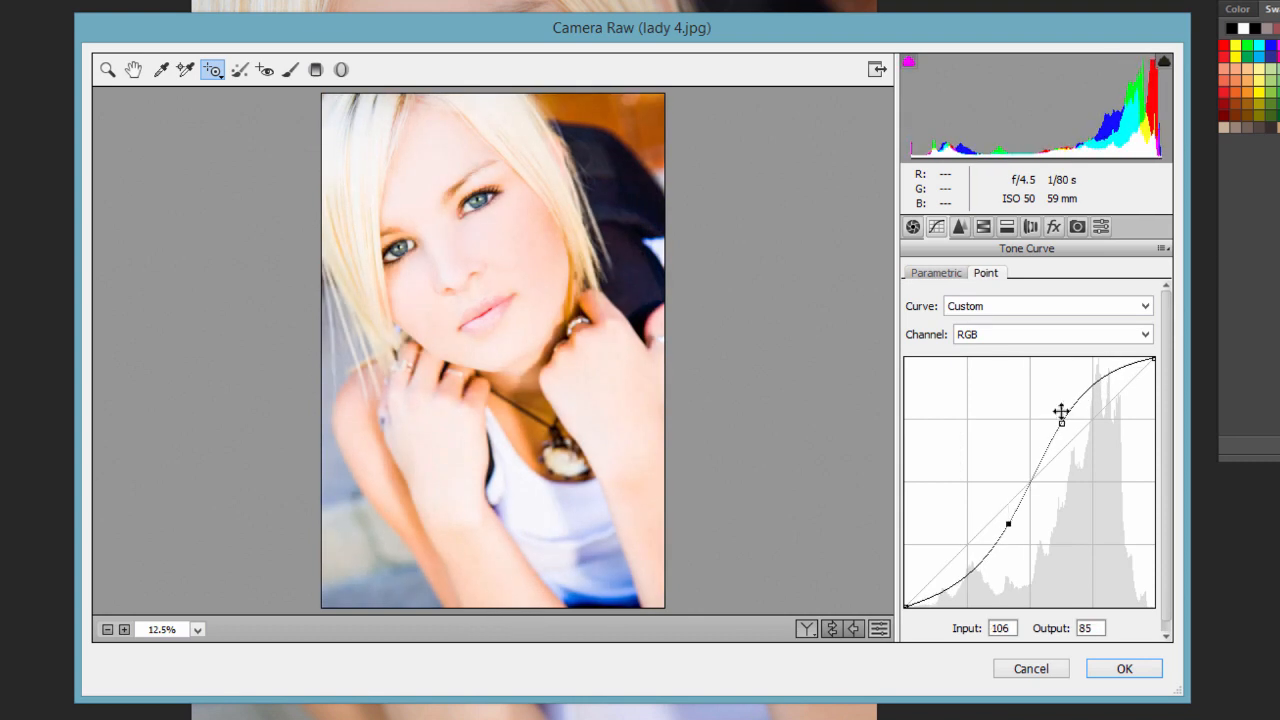
- Move the upper RGB curve point to input 187, output 194, and review the available channels and curve presets
left_click(1062, 423)
left_click_drag(1063, 423, 1090, 417)
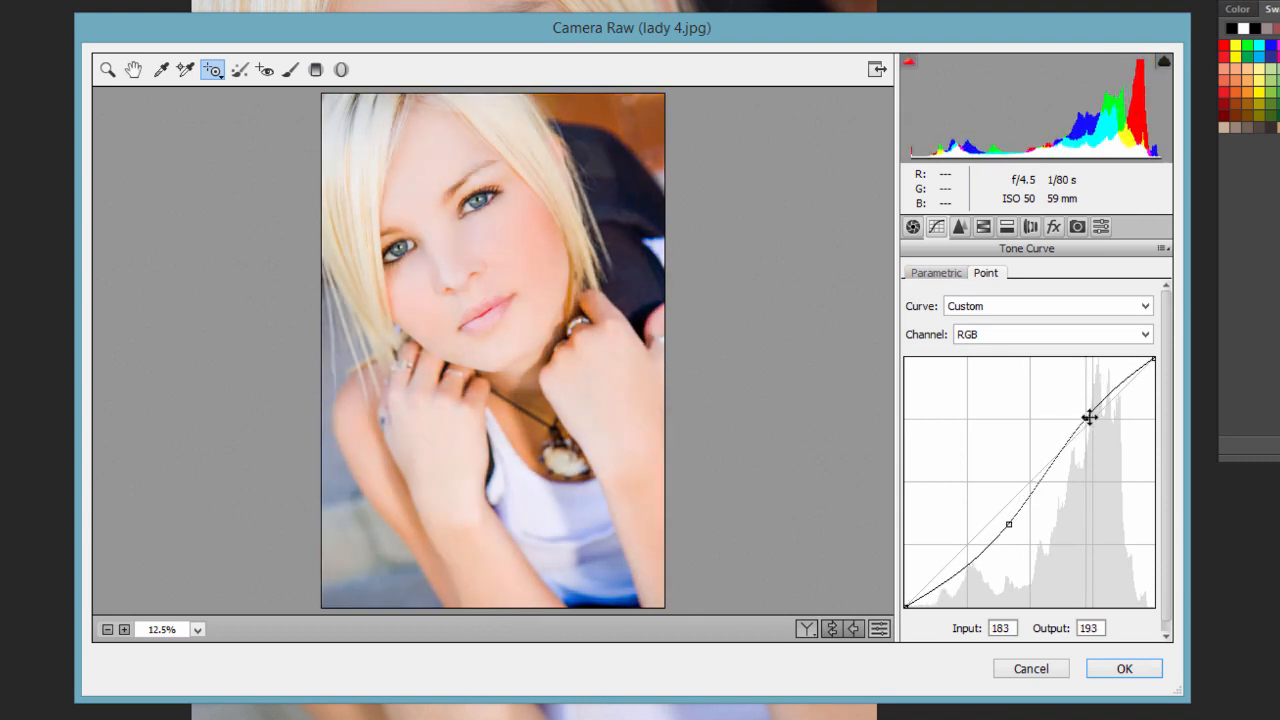
left_click(1003, 334)
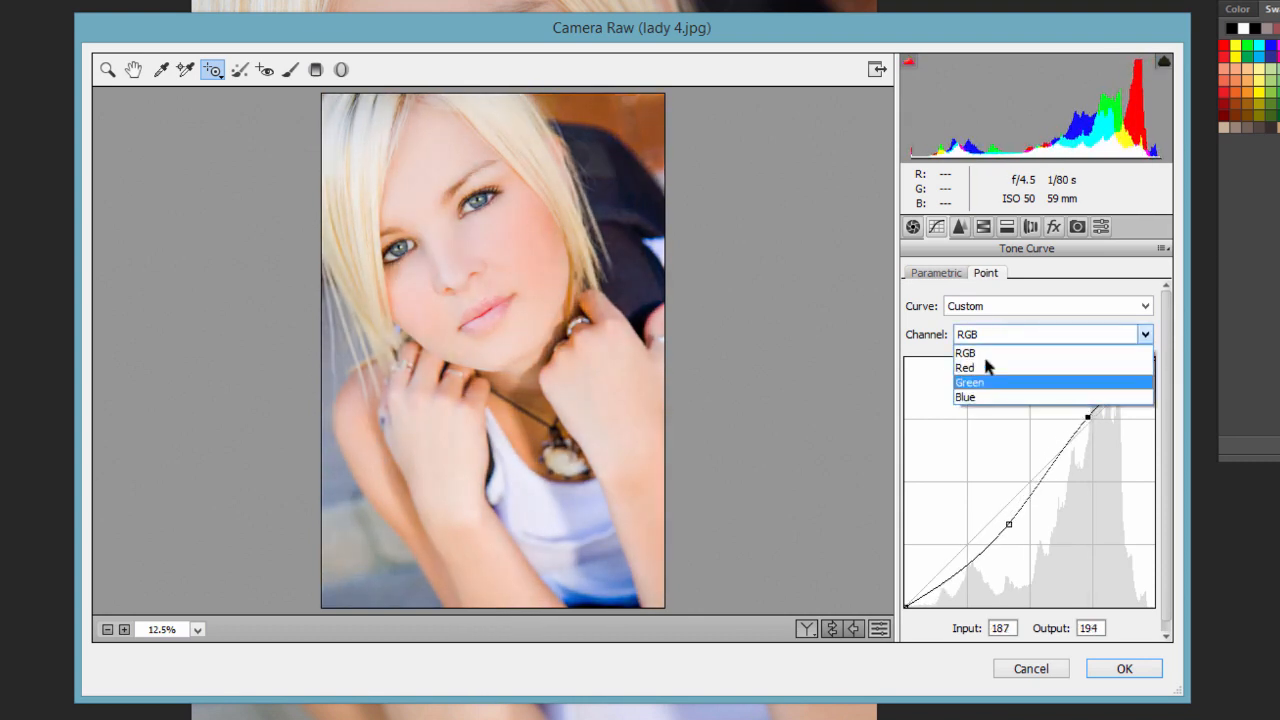
left_click(1145, 334)
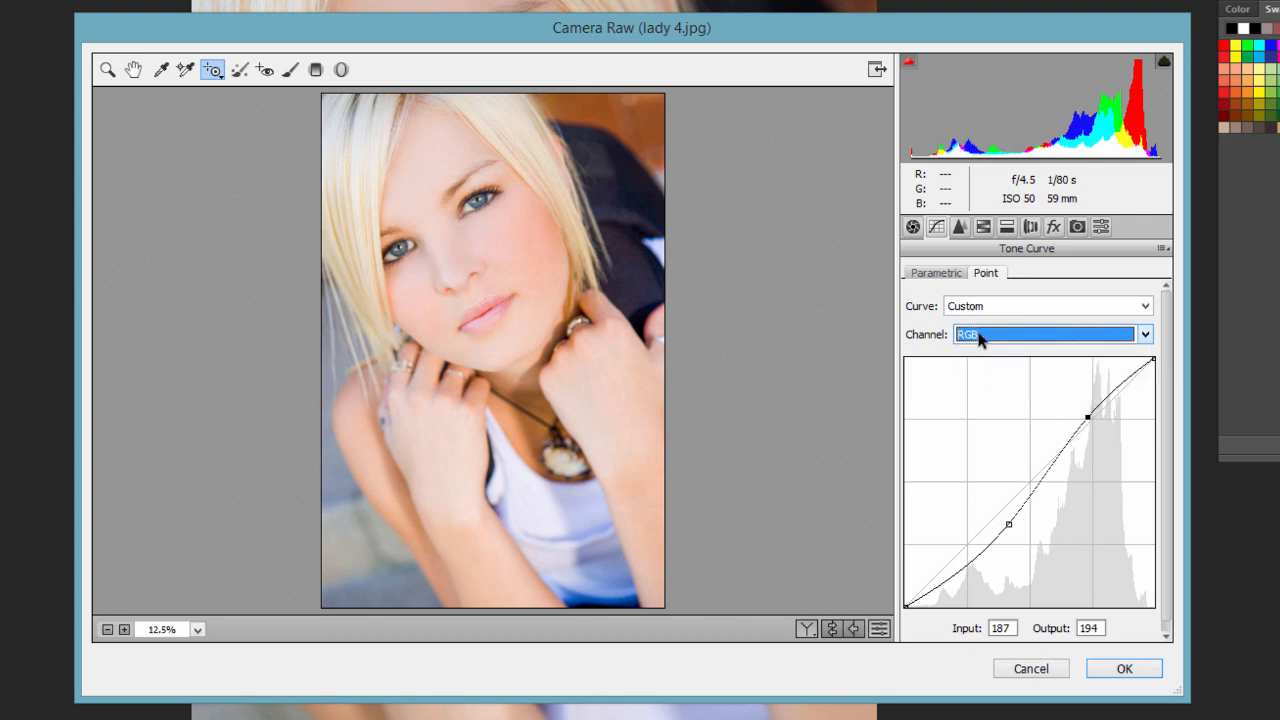
left_click(1145, 306)
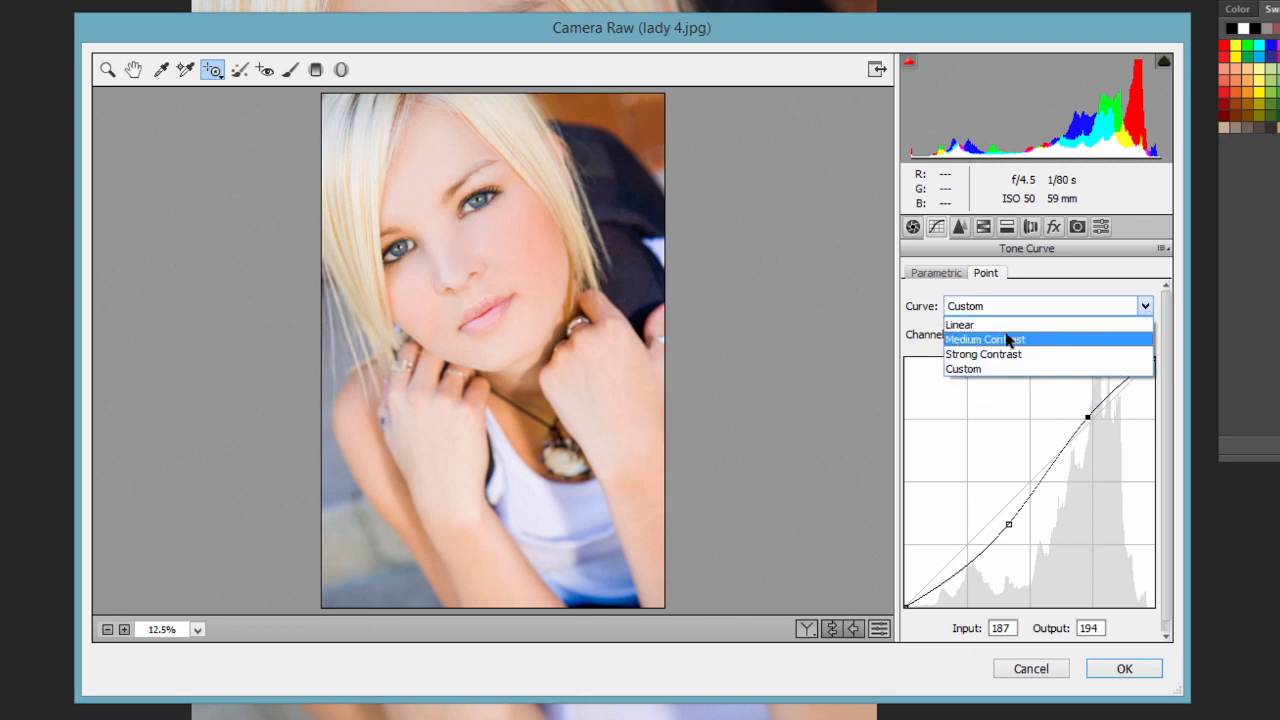
left_click(953, 274)
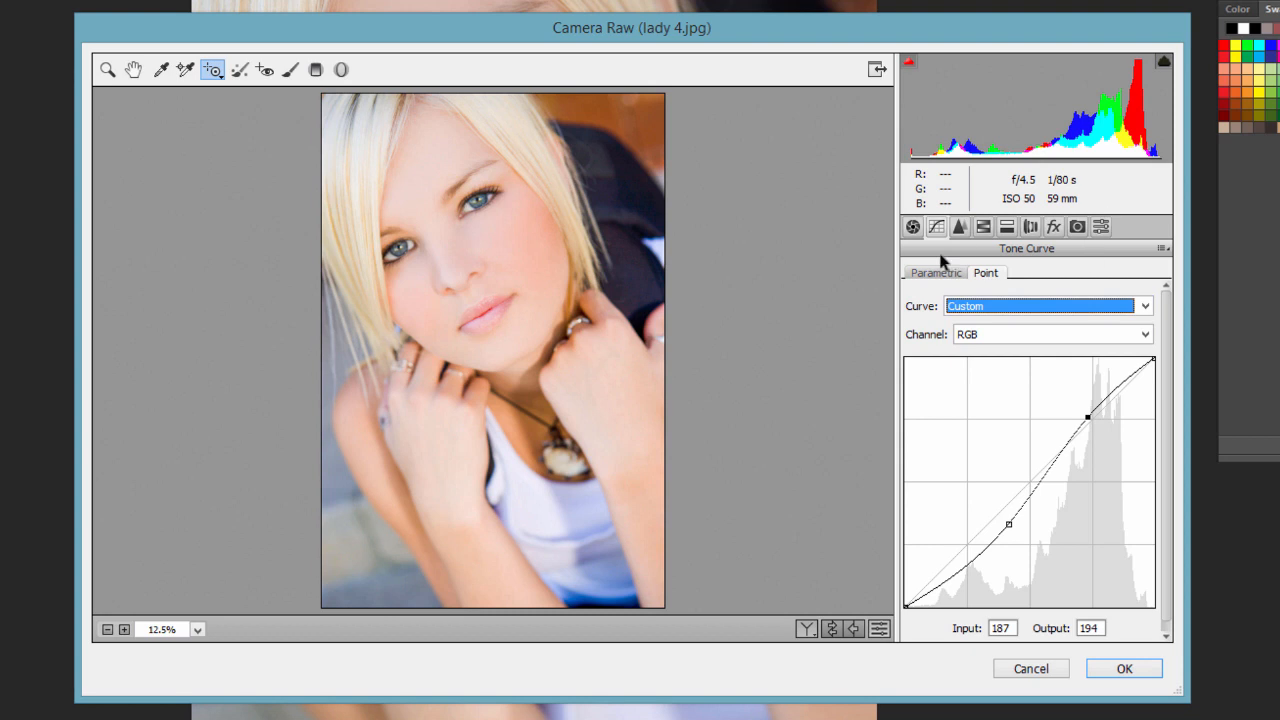
- Examine the options for loading, saving and resetting settings from the Tone Curve and Basic adjustments, and return to the White Balance controls
left_click(1162, 248)
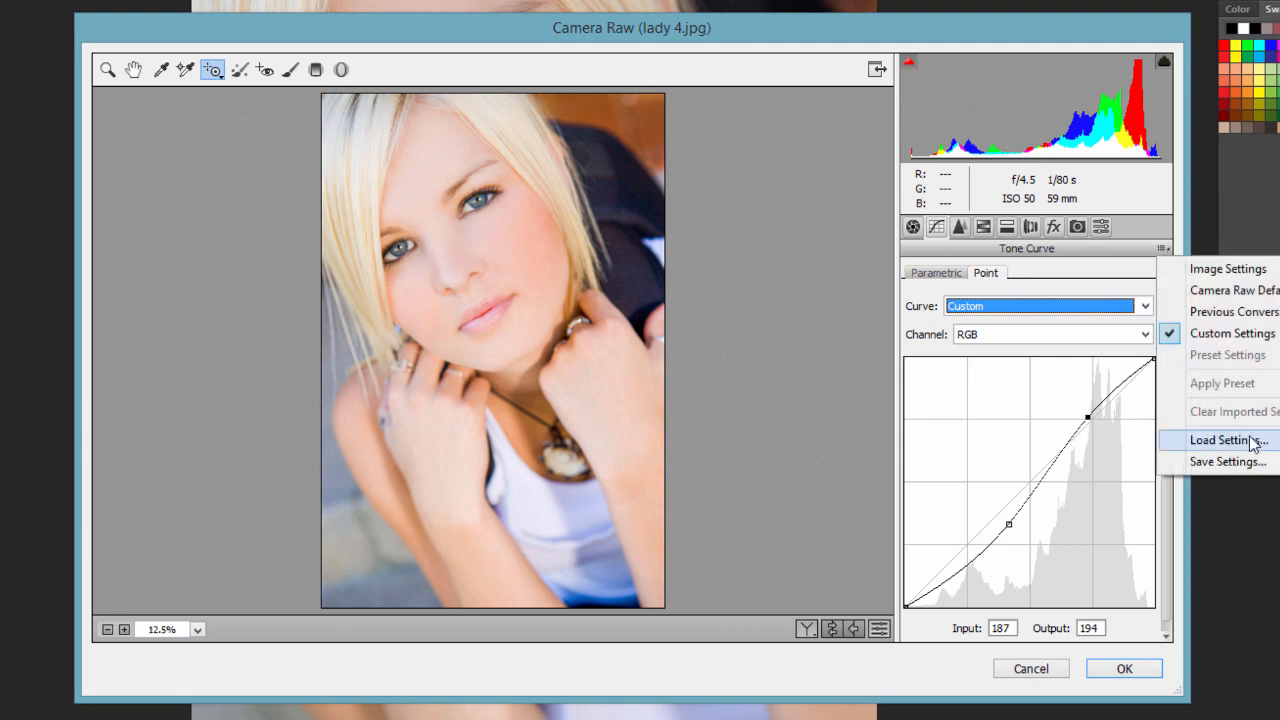
left_click(913, 227)
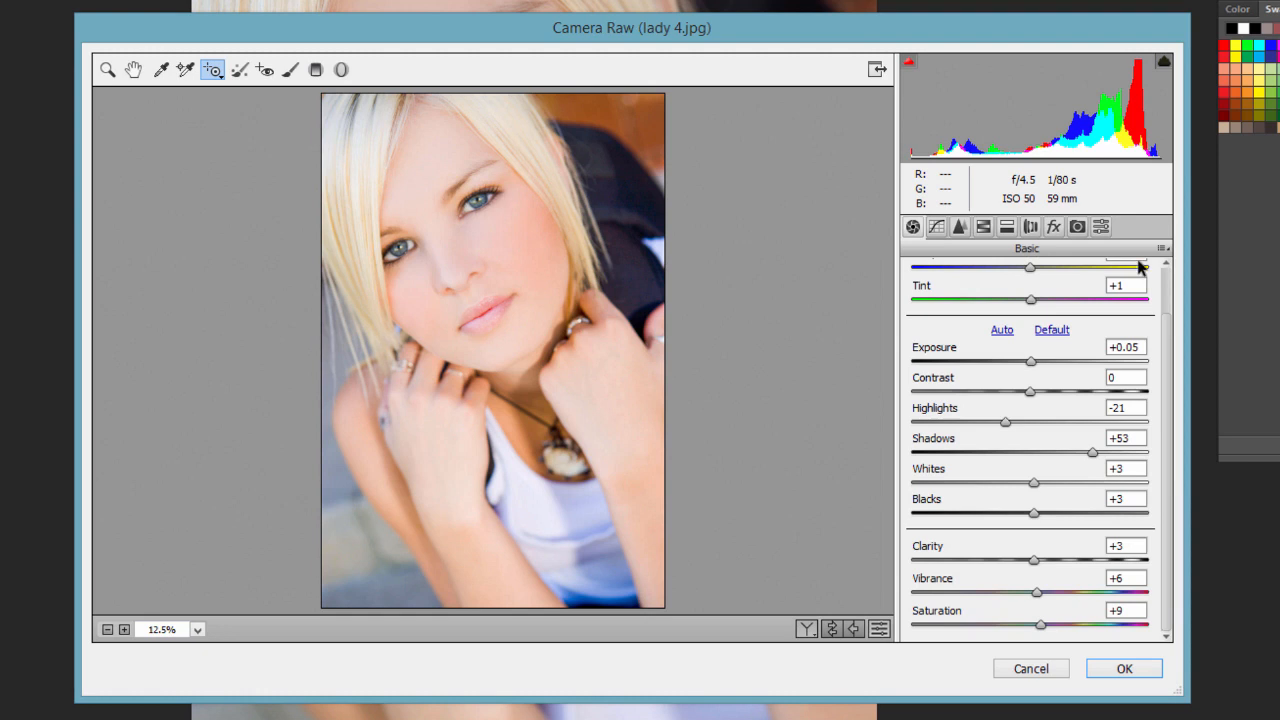
left_click(1162, 249)
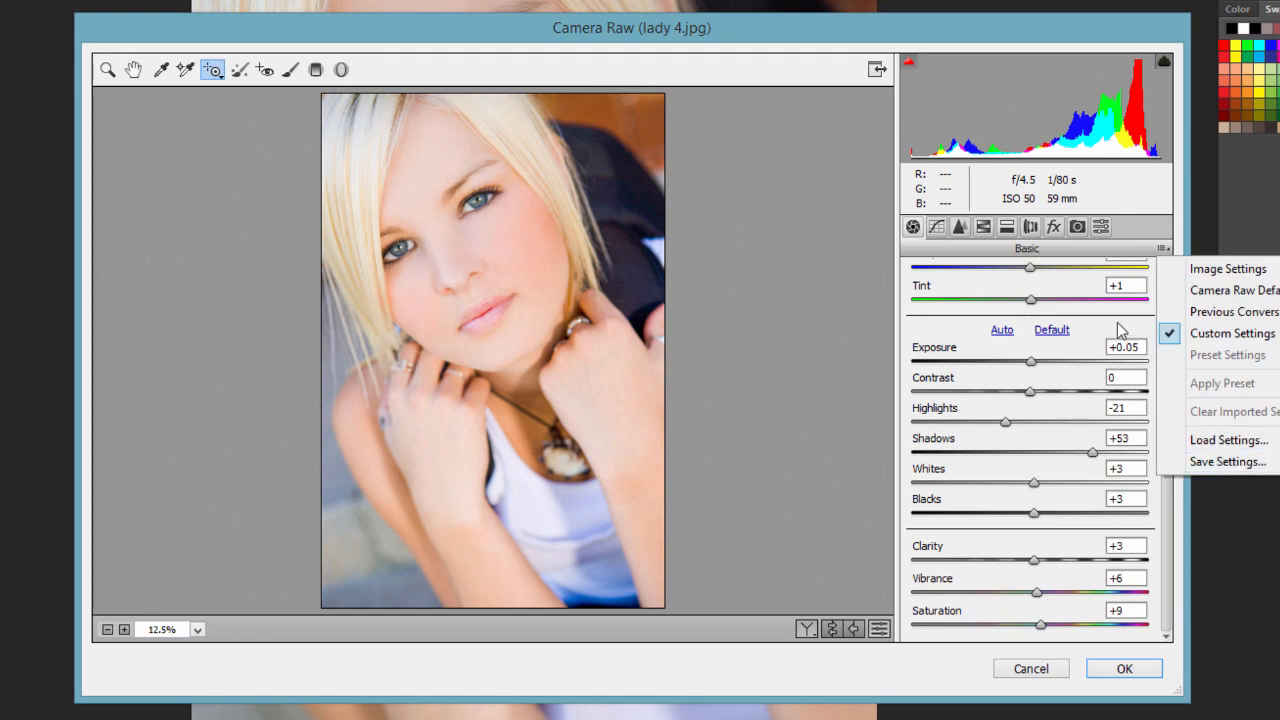
left_click(1153, 338)
left_click_drag(1163, 355, 1162, 290)
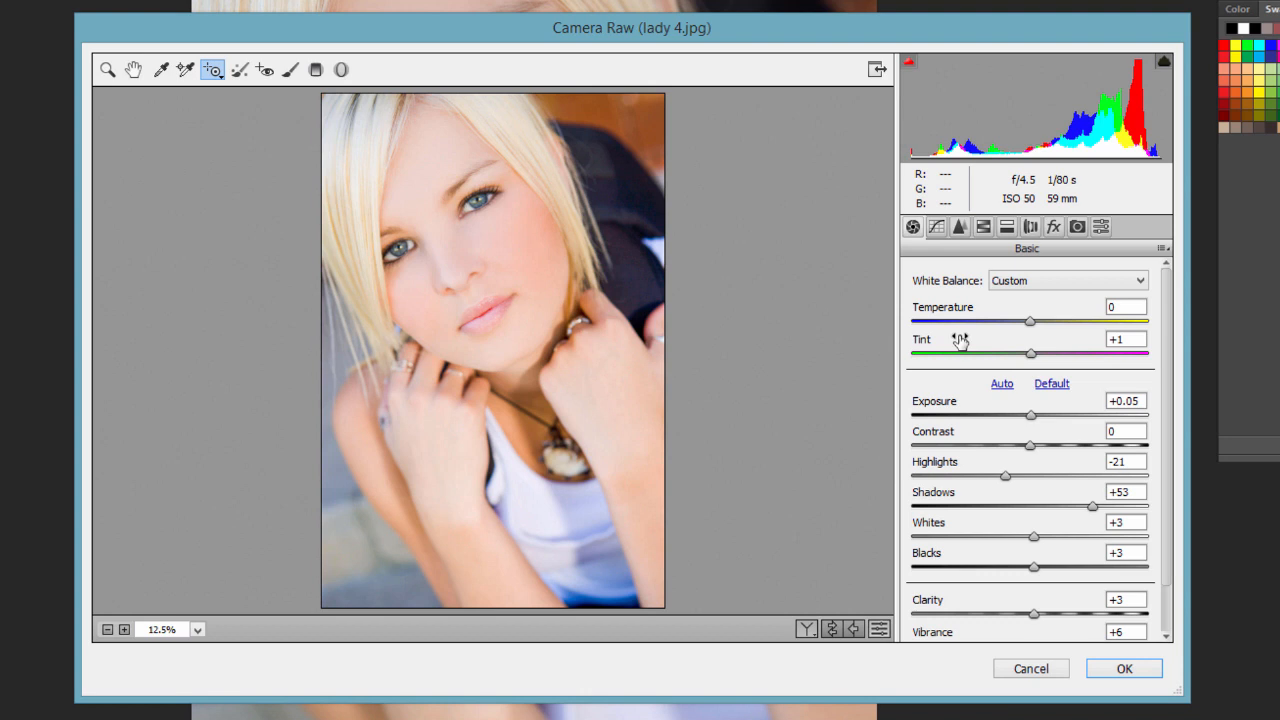